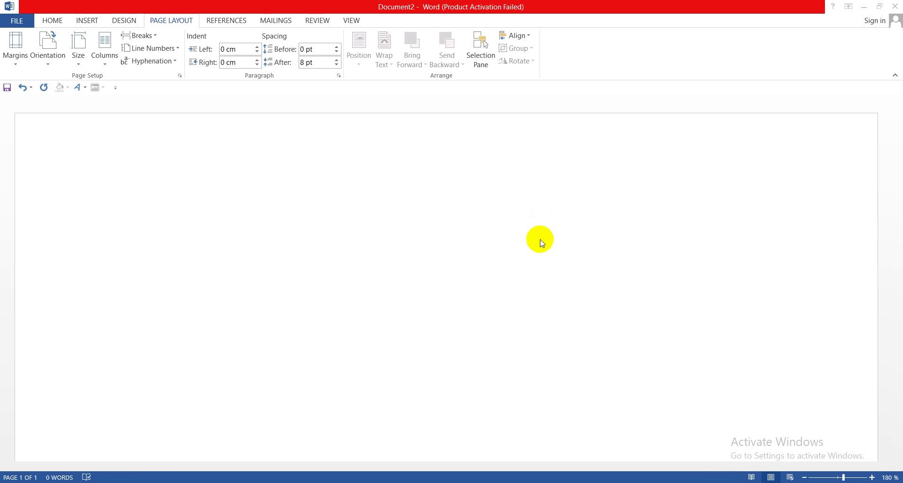
Insert a 3x1 table and drag its corner to make it wider and the row taller.
key(XF86AudioRaiseVolume)
click(90, 26)
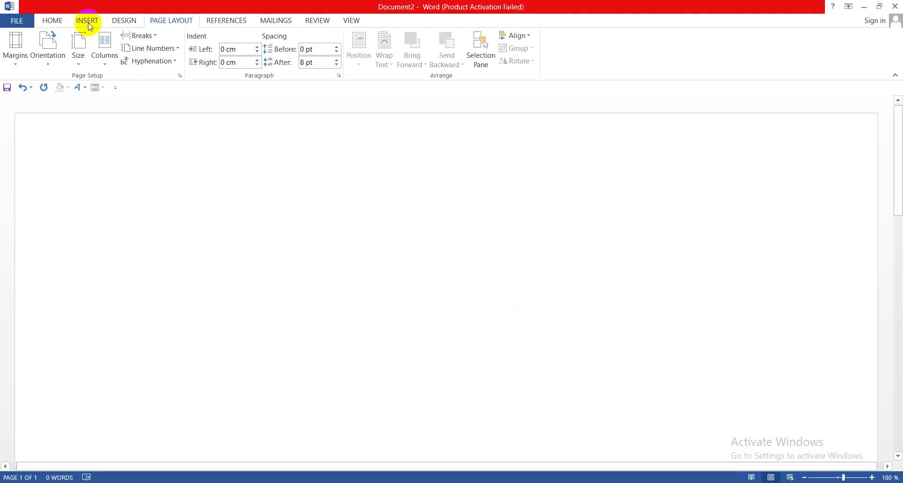
click(88, 64)
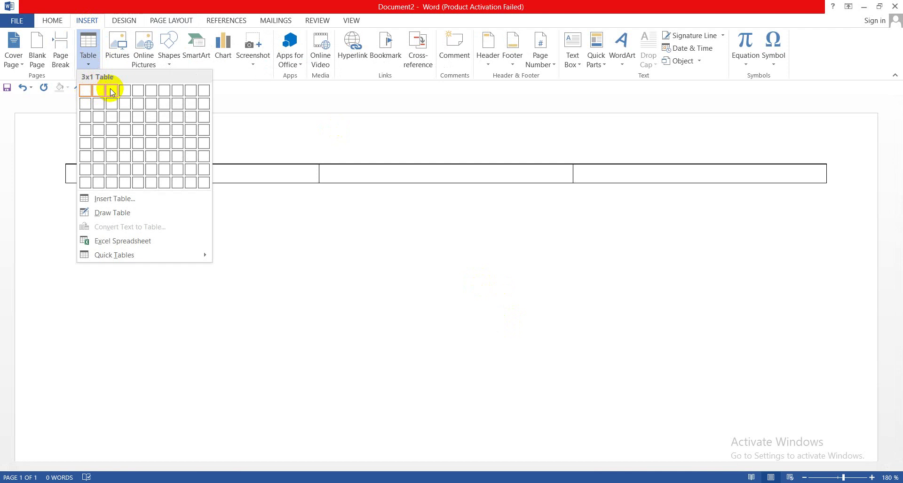
click(111, 90)
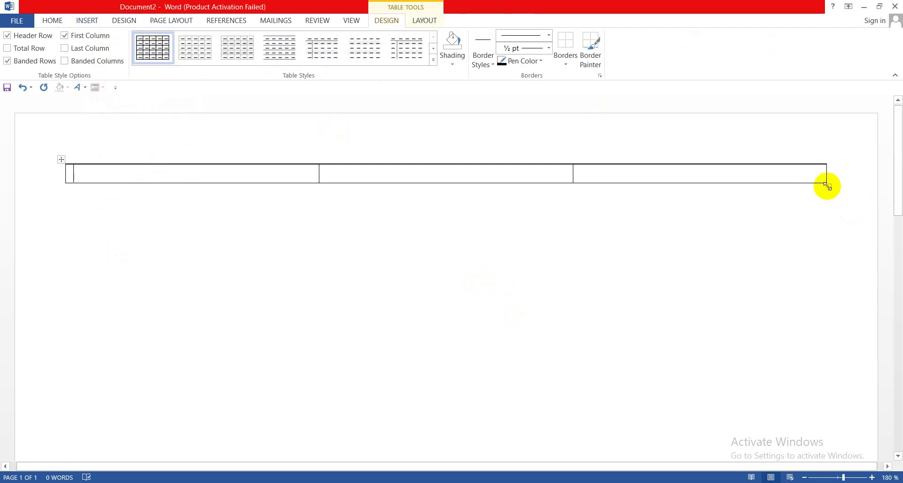
drag(829, 186, 844, 245)
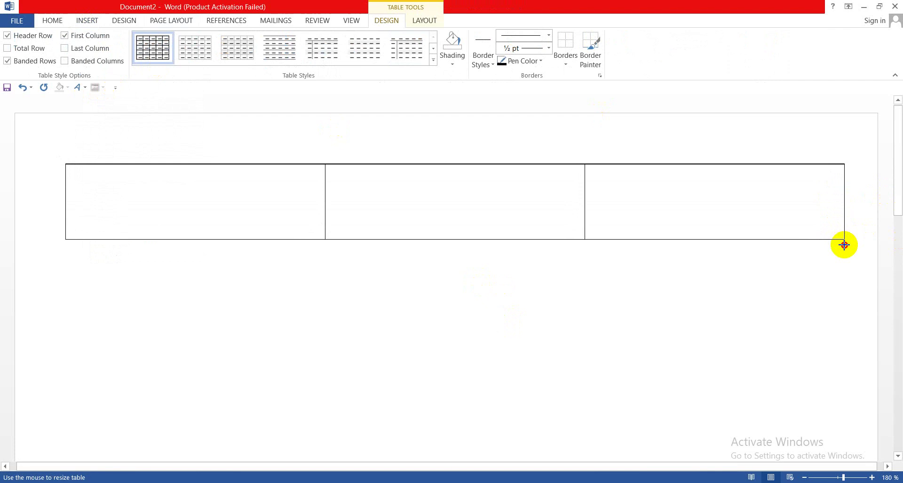
click(501, 177)
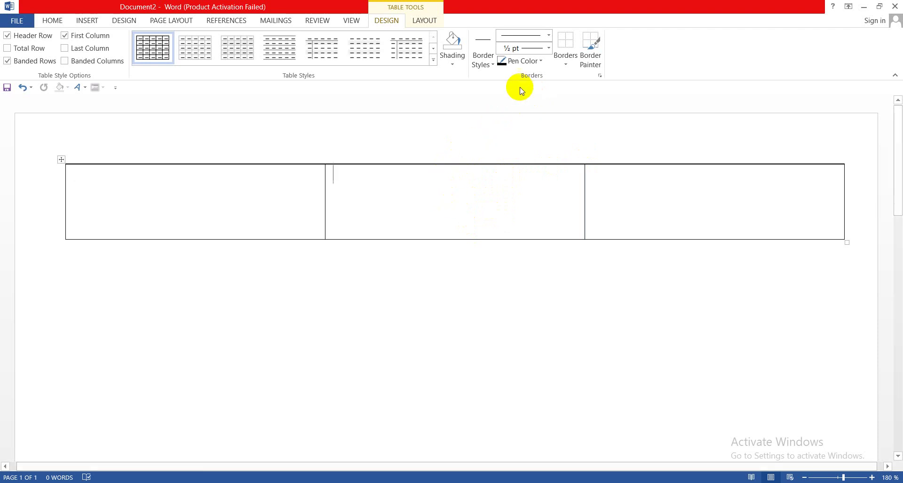
Apply No Border to the middle cell of the table.
click(493, 69)
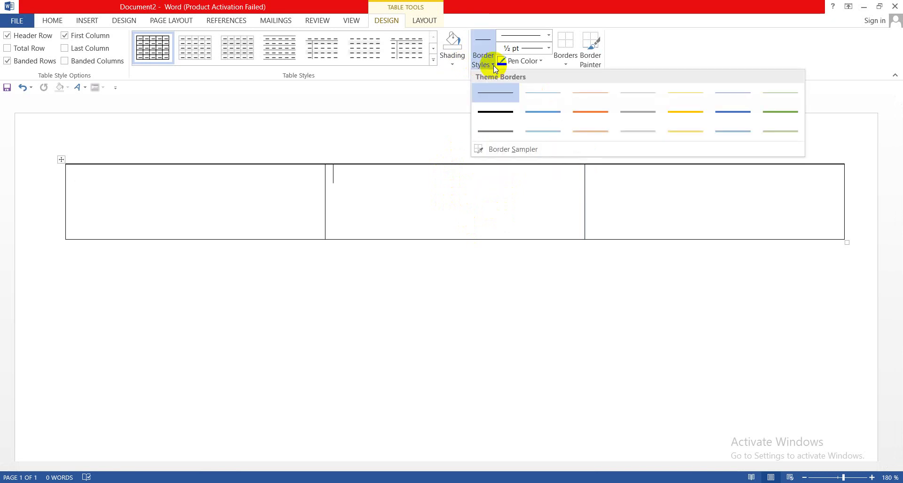
click(564, 65)
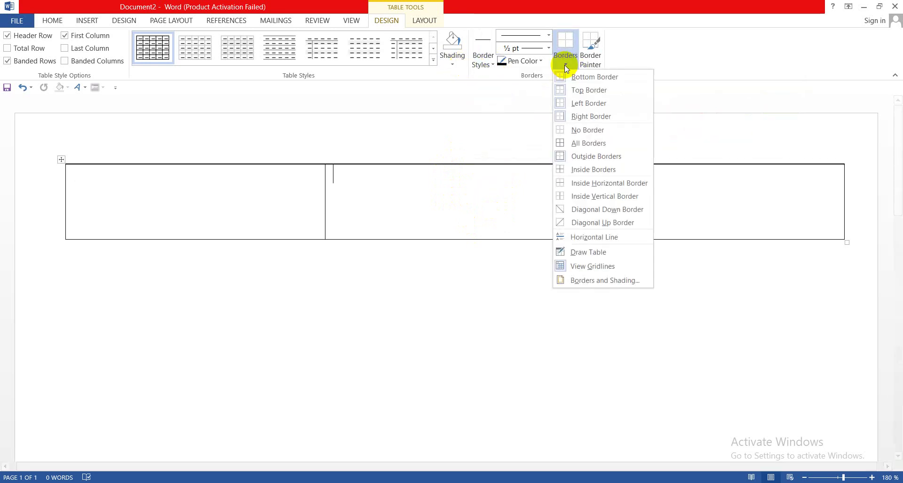
click(575, 131)
click(214, 196)
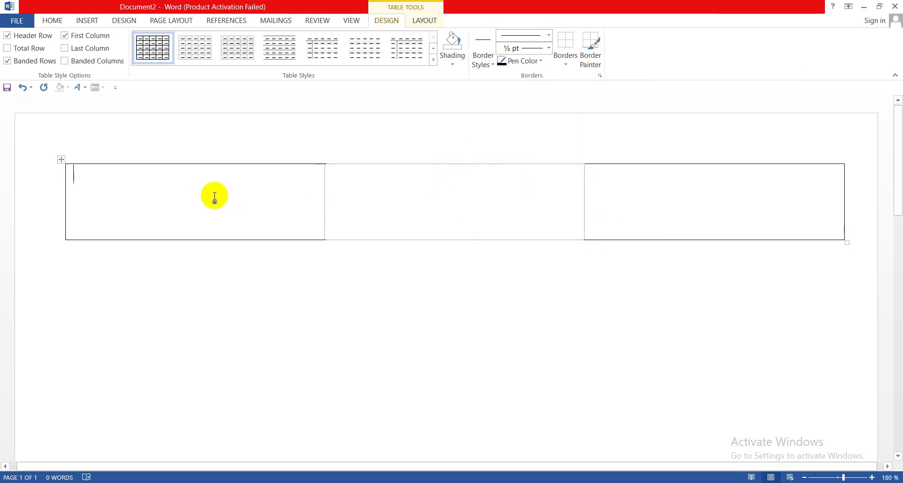
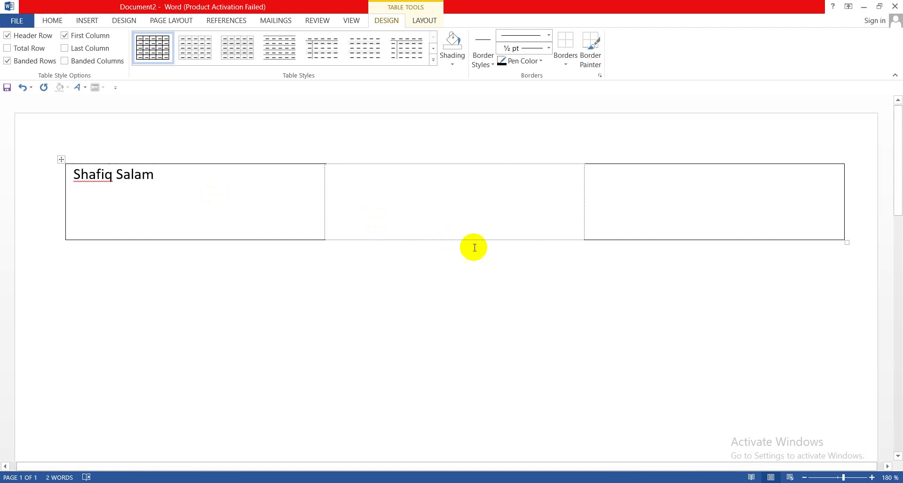
Enter the applicant's name in the first cell and their address and phone number in the third.
click(662, 185)
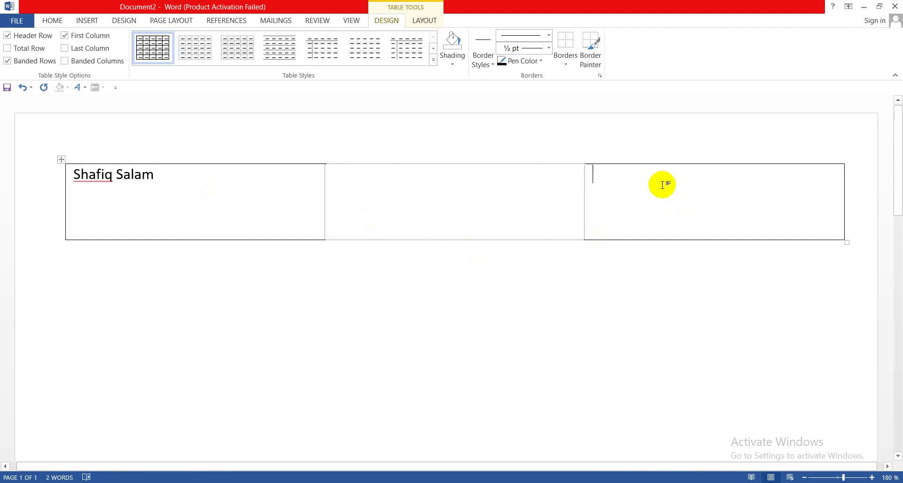
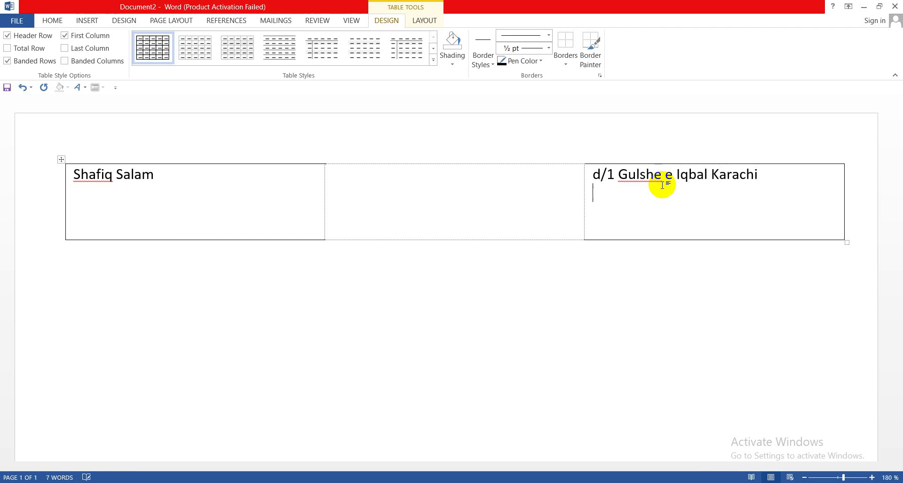
text(0300-)
text(00)
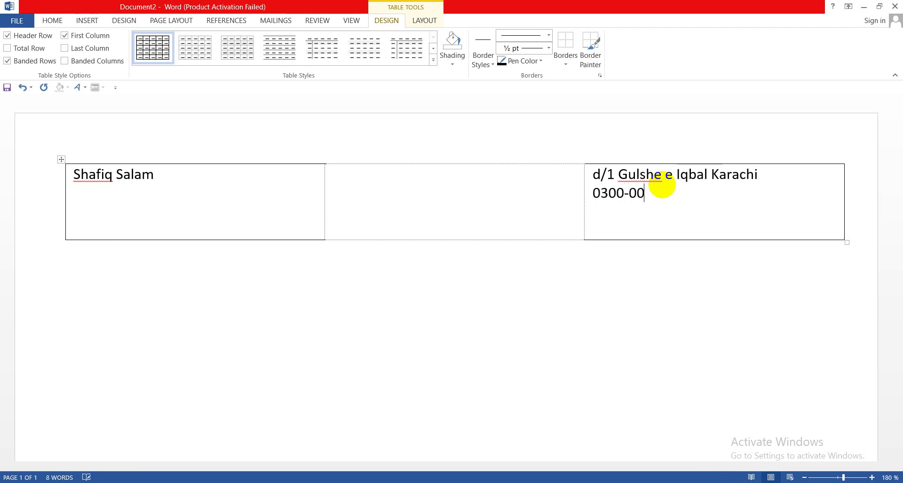
text(0000)
text(0)
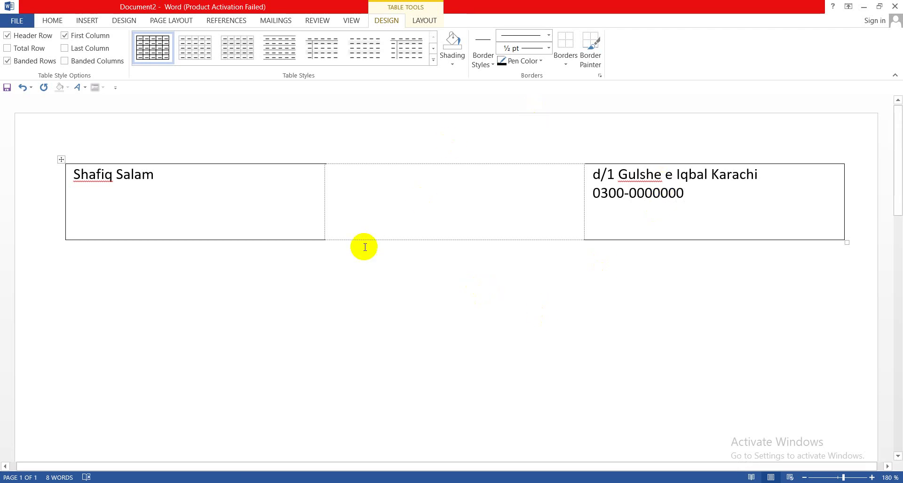
Insert a one-column, eight-row table below the header table.
click(123, 287)
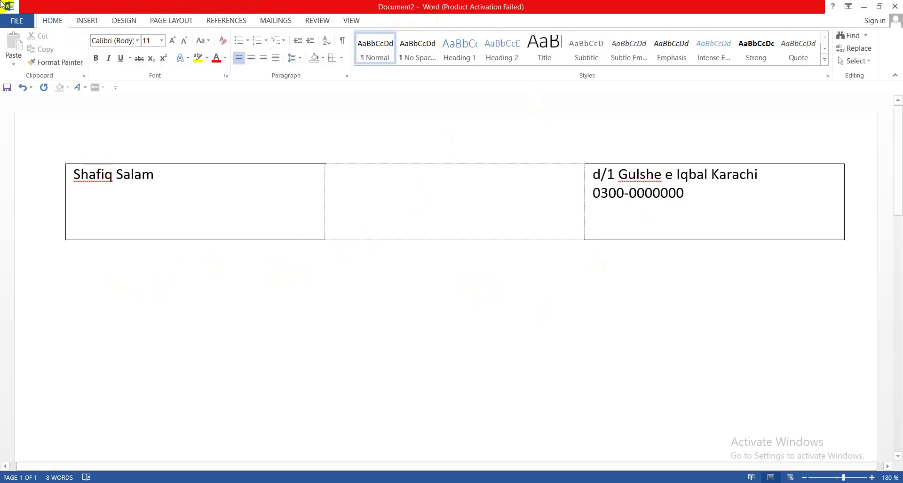
click(94, 19)
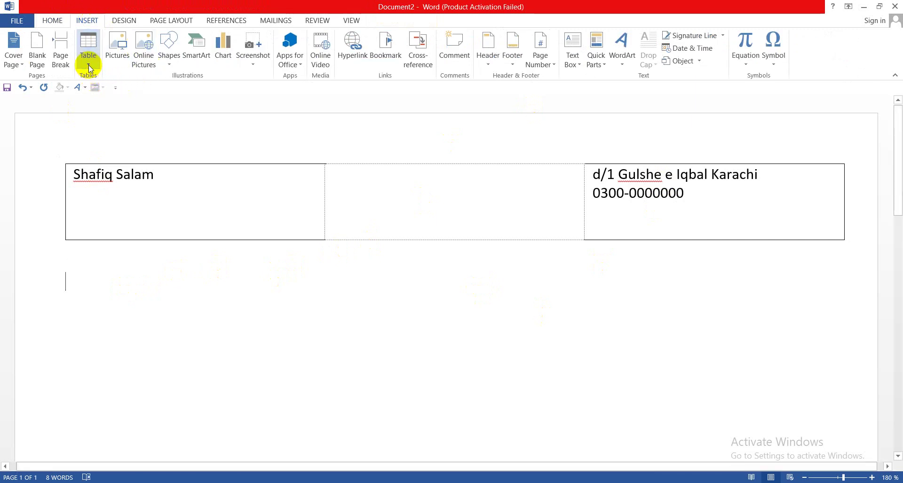
click(89, 65)
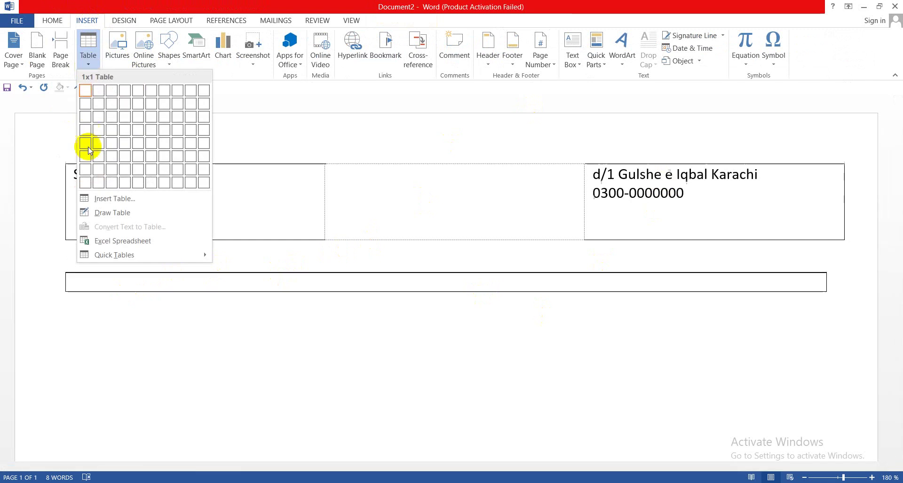
click(86, 184)
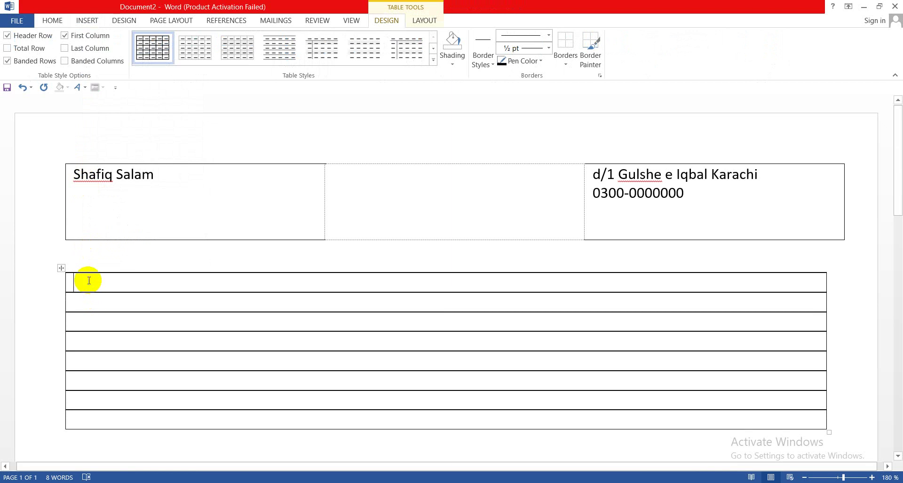
Type 'Objective' in the first row and paste the objective sentence into the second row.
text(O)
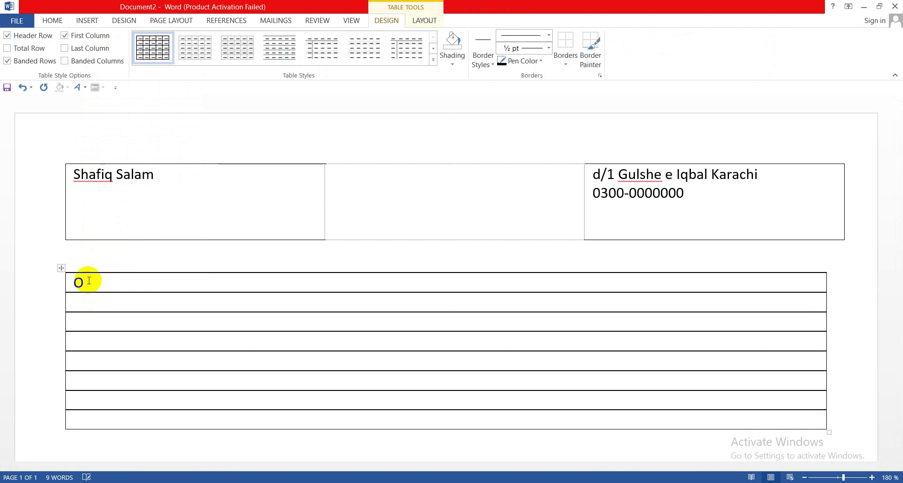
text(bjecti)
text(ve)
click(75, 304)
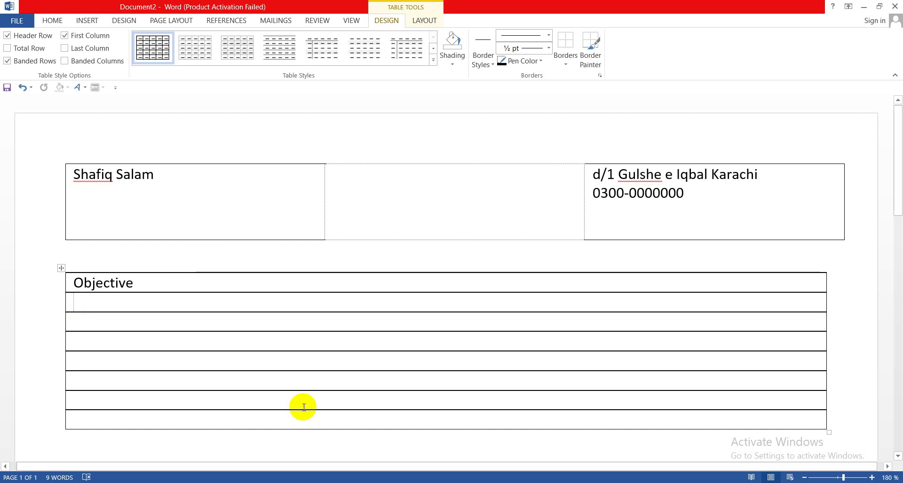
text(To achieve a sound position in the corporate world and work enthusiastically with a team to achieve the goals of the organization.)
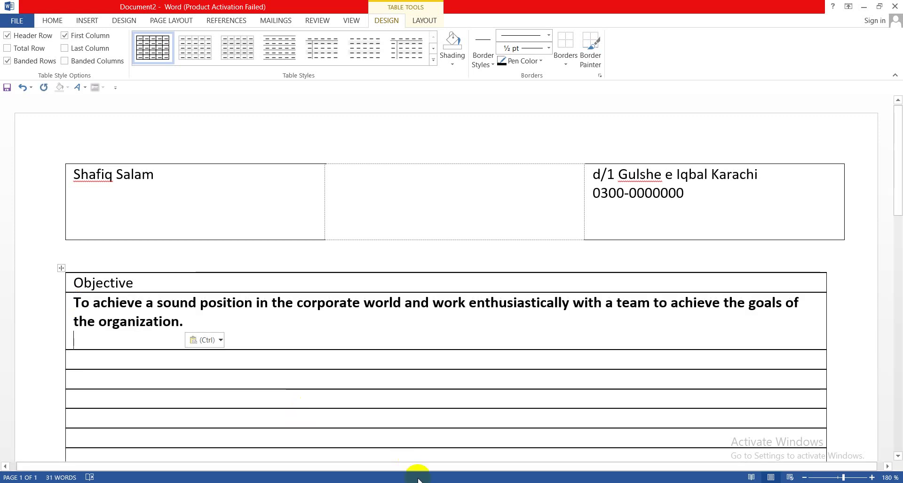
click(117, 359)
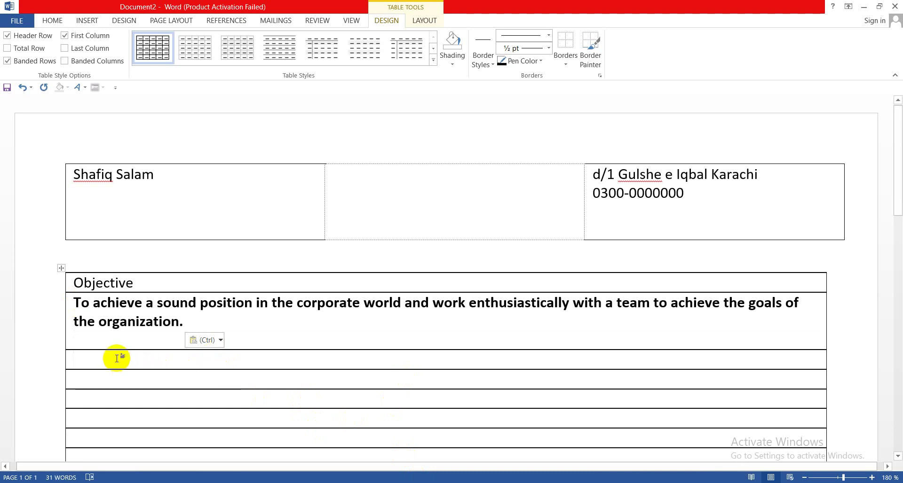
Add an 'About Me' heading and a 'Father's Name :' row with the father's name corrected.
text(A)
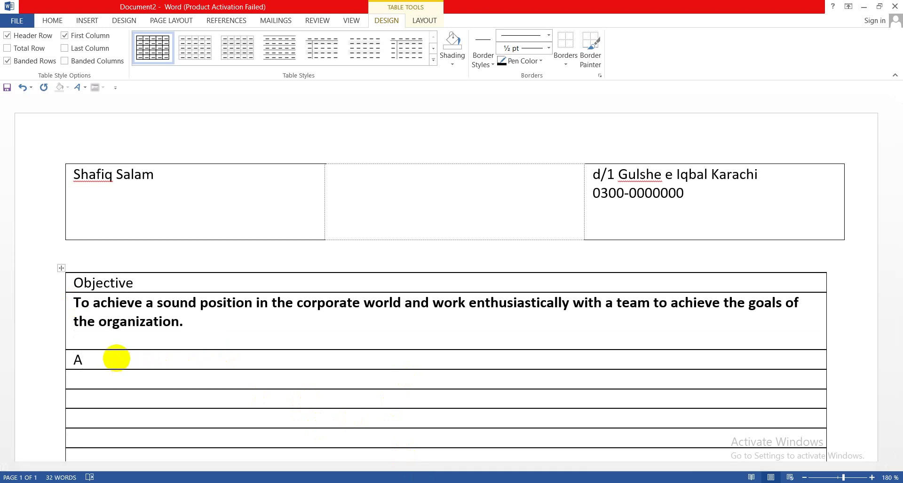
text(bout)
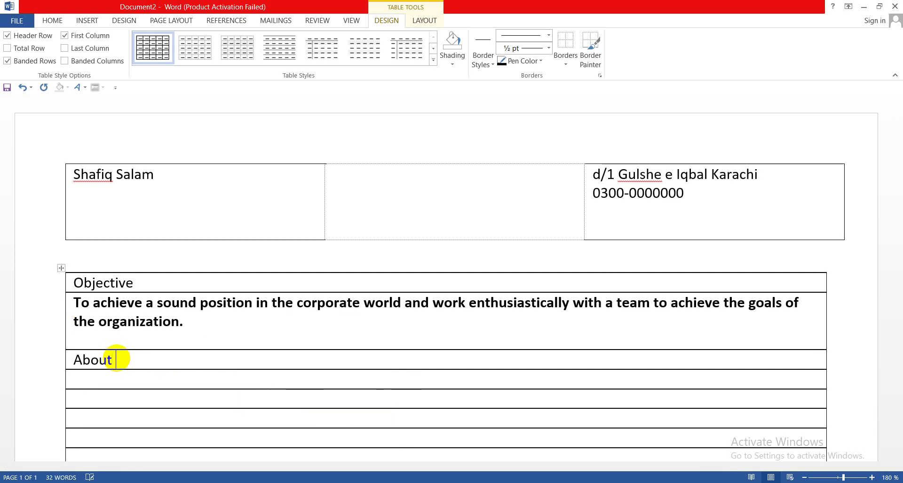
text( Me)
click(97, 385)
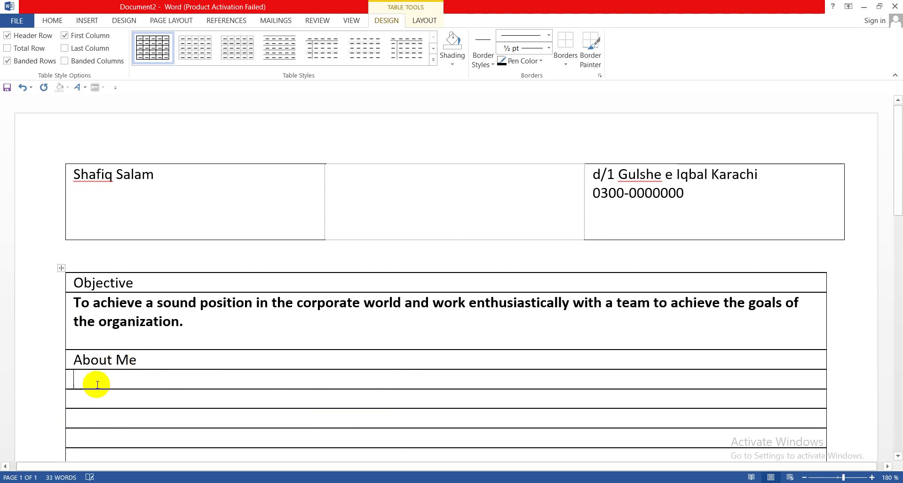
text(Fat)
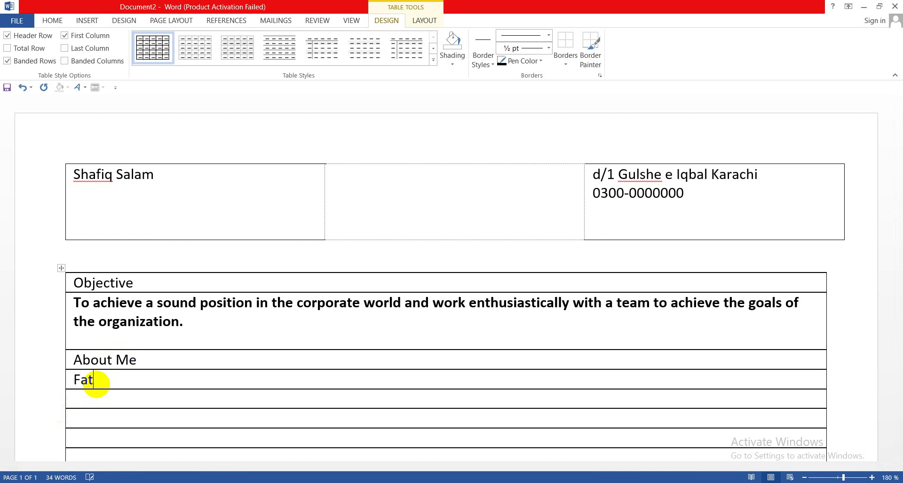
text(her)
text(')
text(s)
text( N)
text(am)
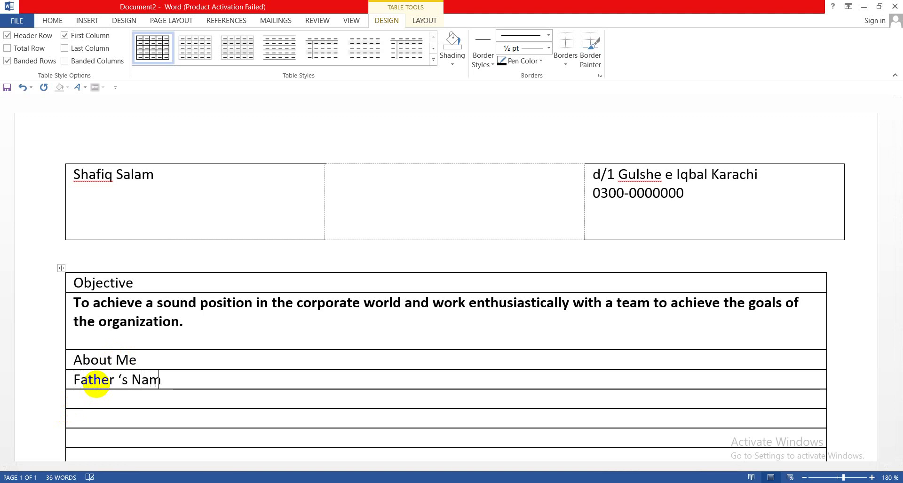
text(e)
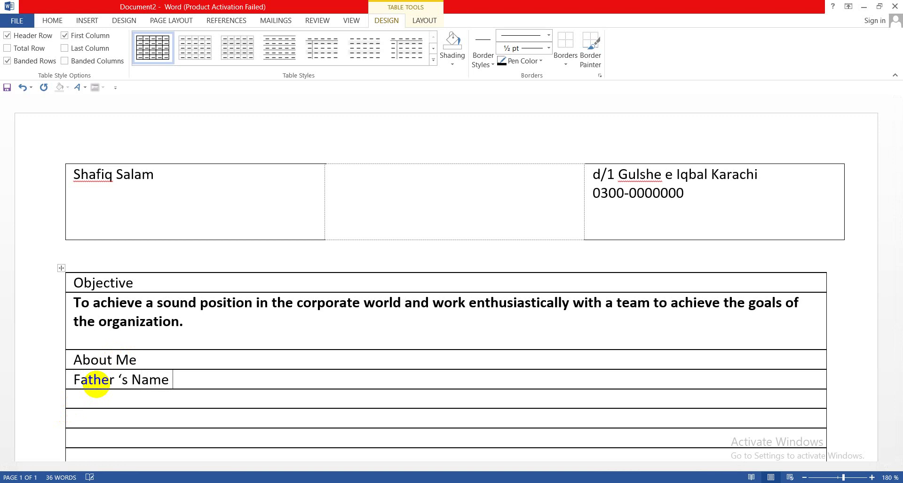
key(Down)
click(175, 379)
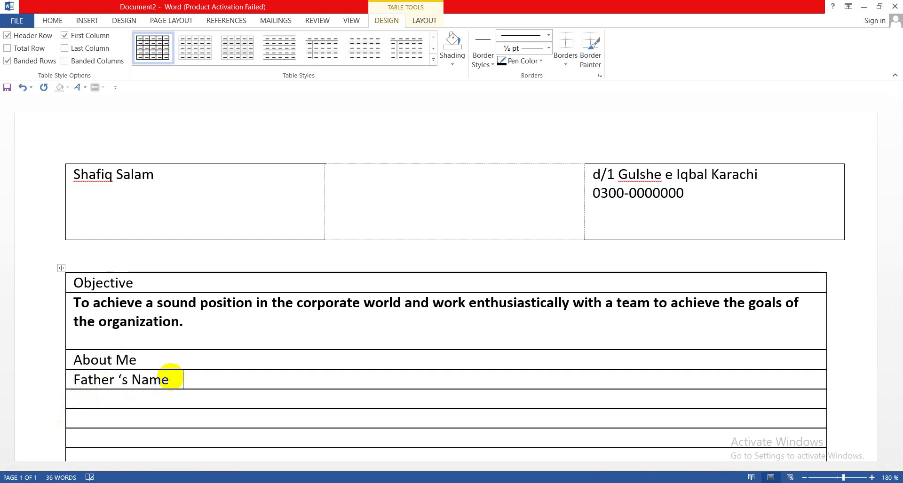
key(Down)
text(:)
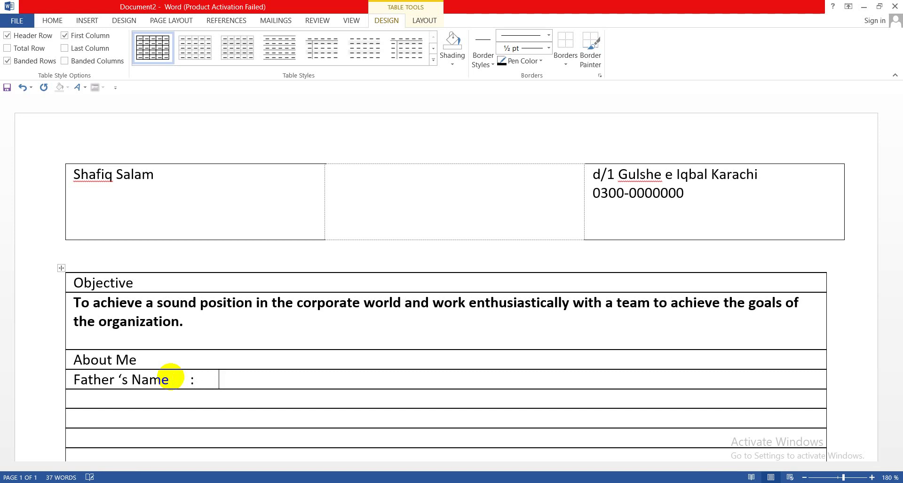
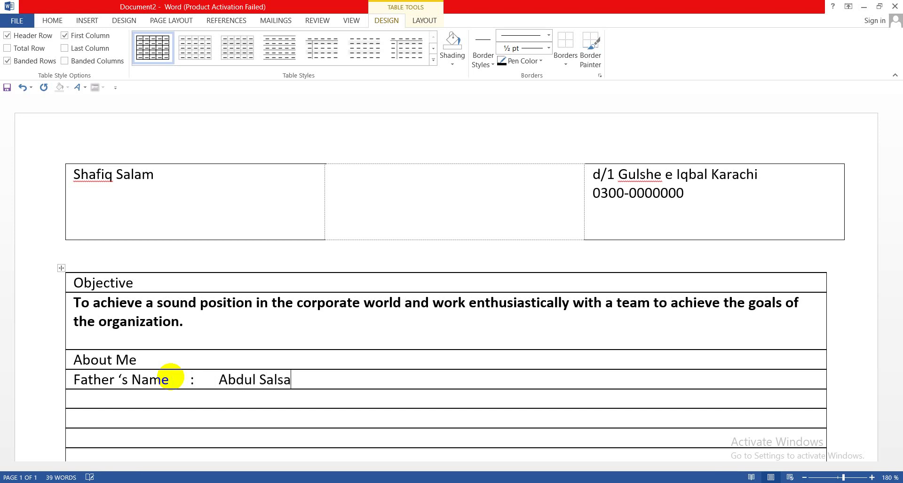
Add a 'Nationality' row with the value Pakistani.
click(111, 398)
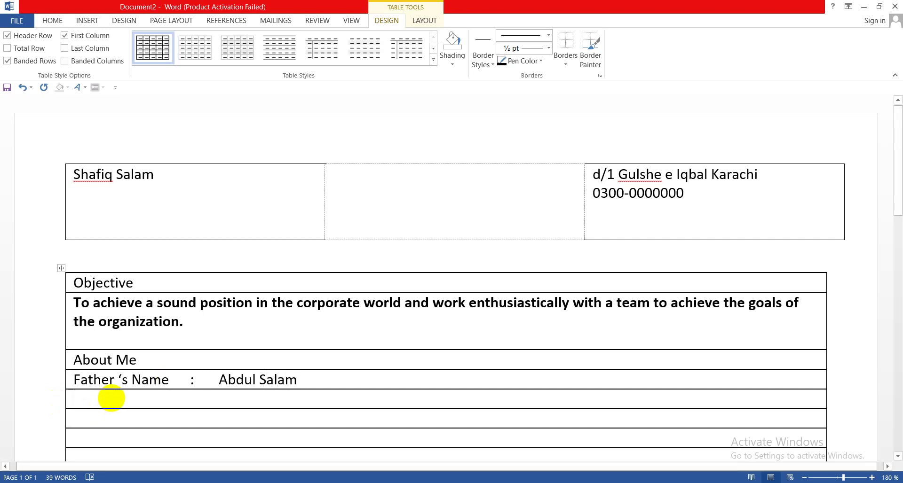
text(Nati)
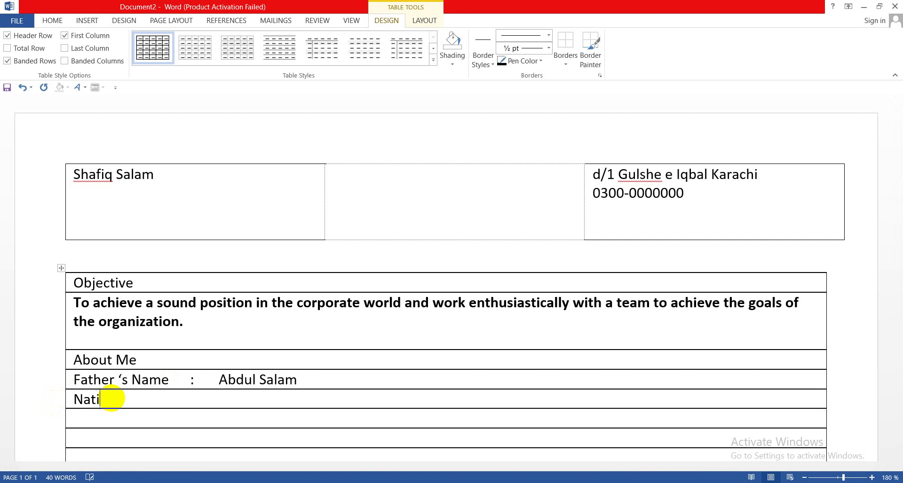
text(on)
text(ality)
text(Paki)
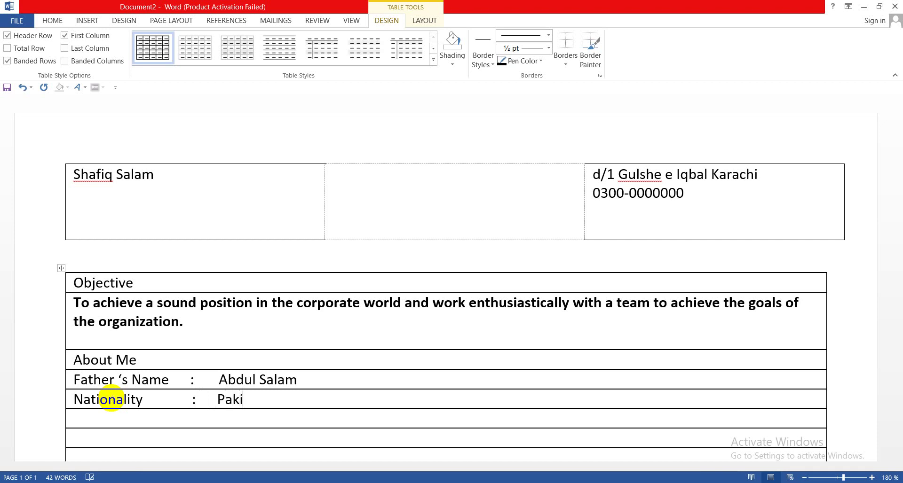
text(stani)
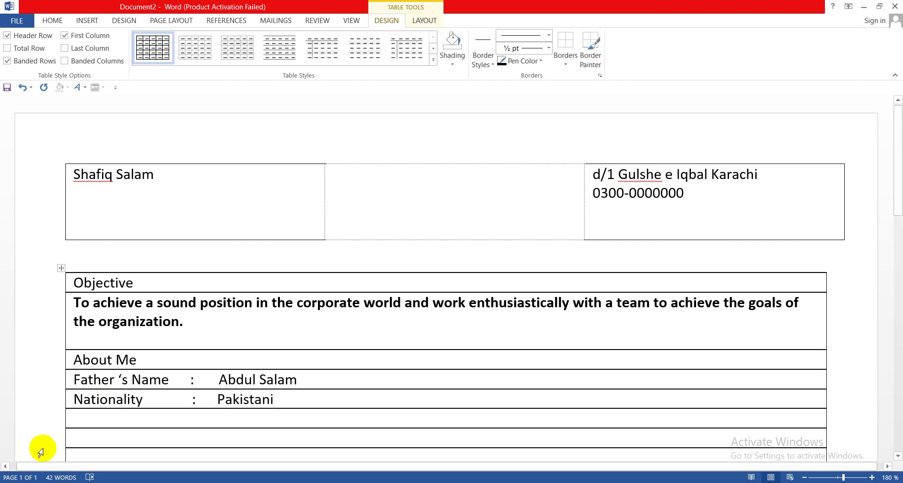
Add a 'Religion : Islam' row, fixing the typos.
click(84, 424)
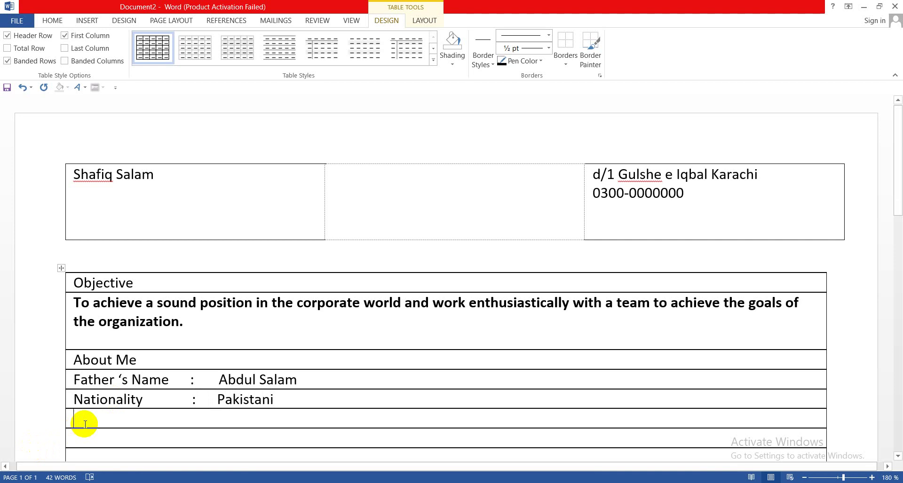
text(R)
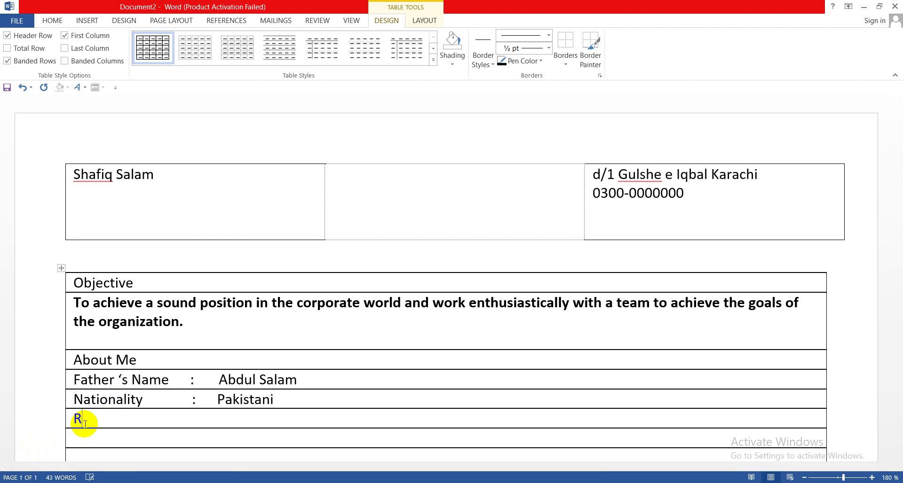
text(elid)
key(BackSpace)
text(gion)
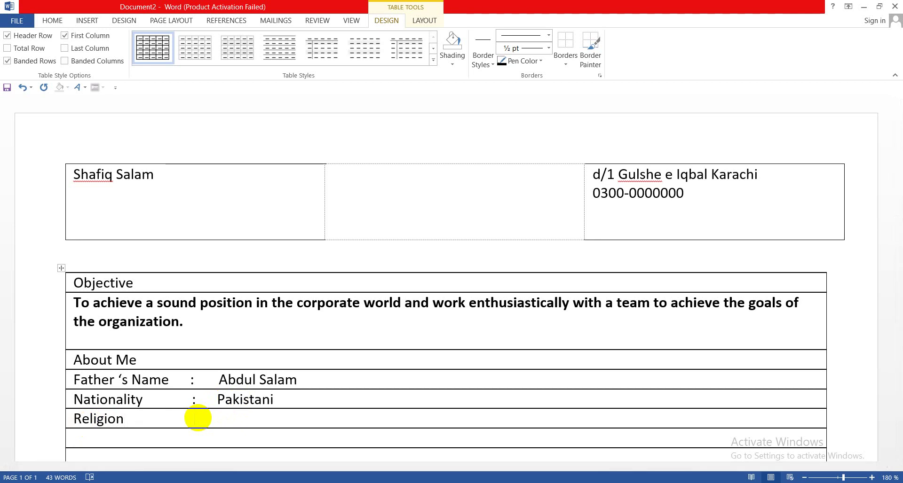
text(:)
text(:)
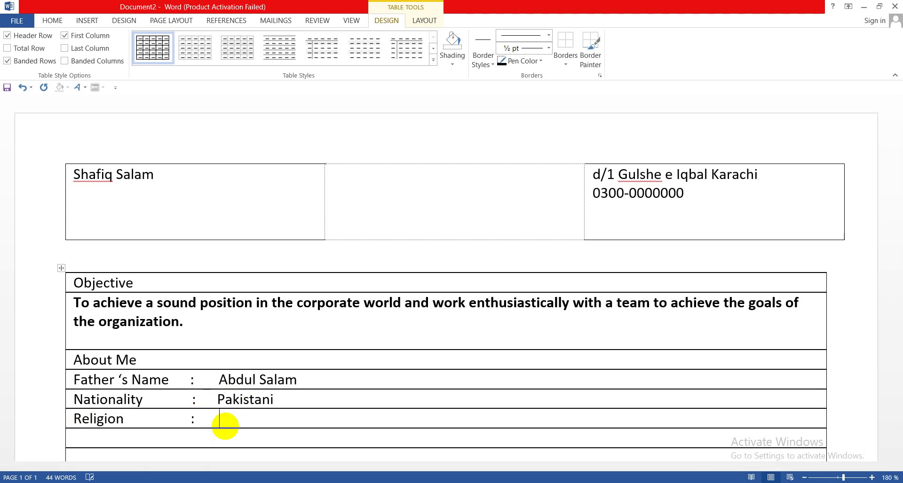
text( I)
text(s)
text(lama)
key(BackSpace)
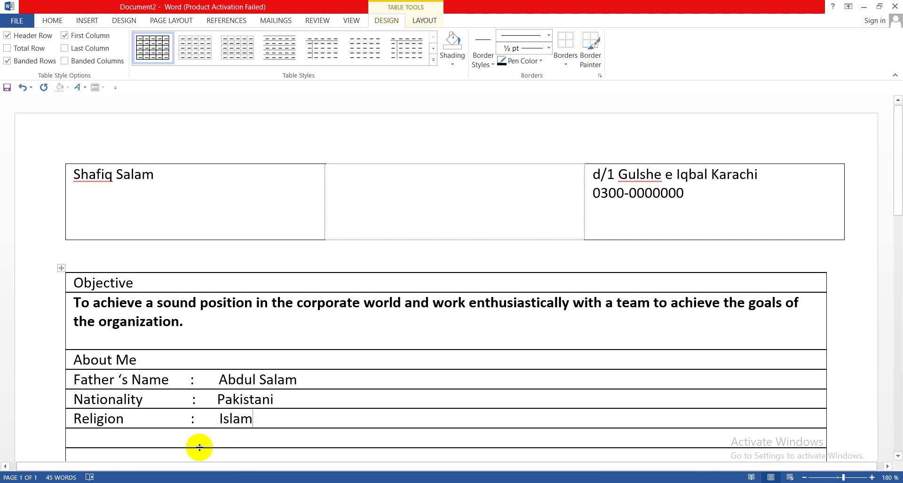
Add a CNIC row with the ID number and line up all values after the colons.
click(97, 440)
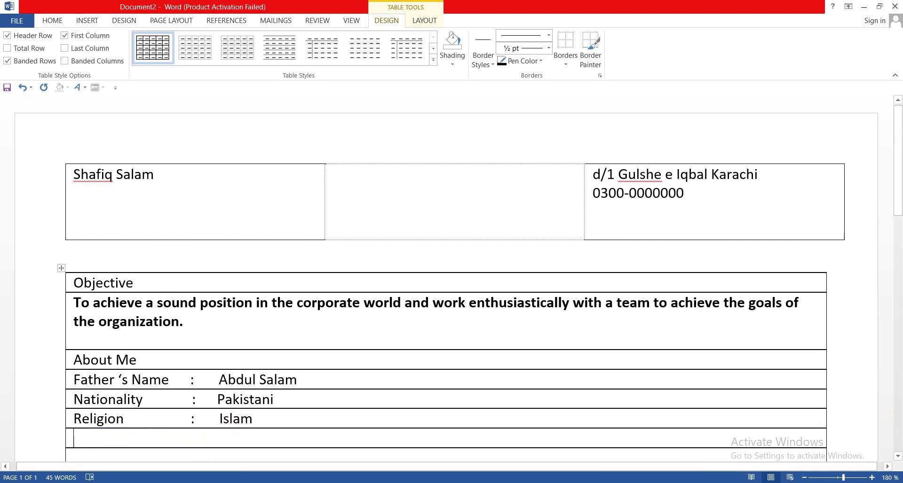
click(872, 478)
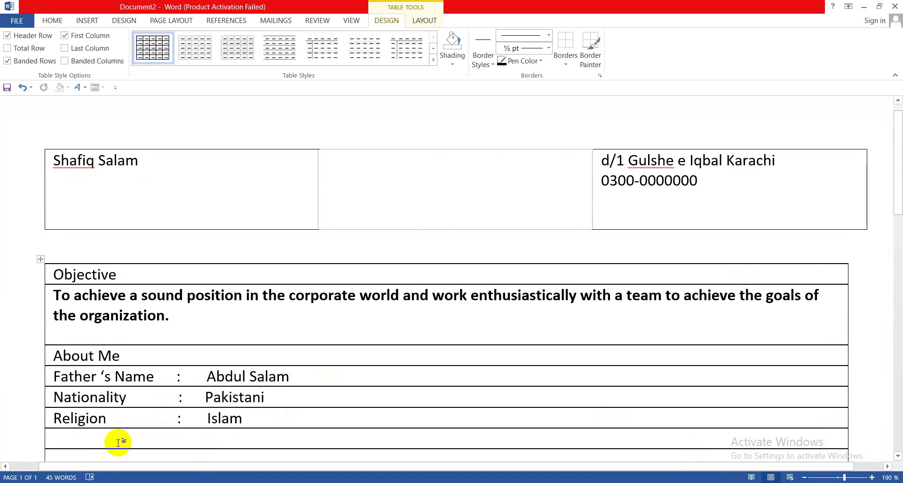
text(CN)
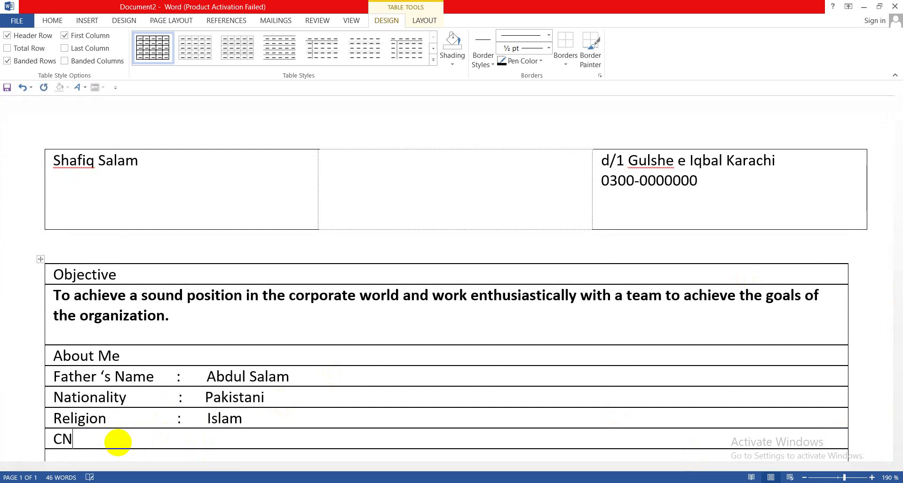
text(IC)
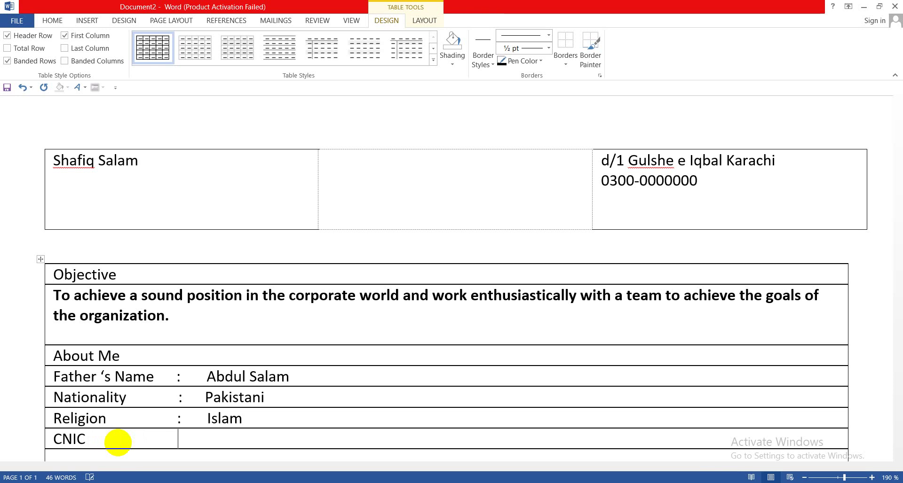
text(                  :)
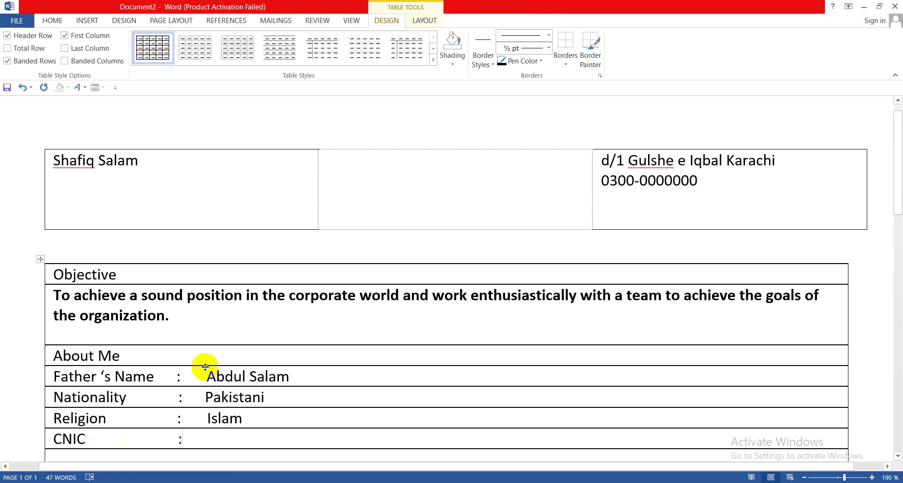
click(206, 377)
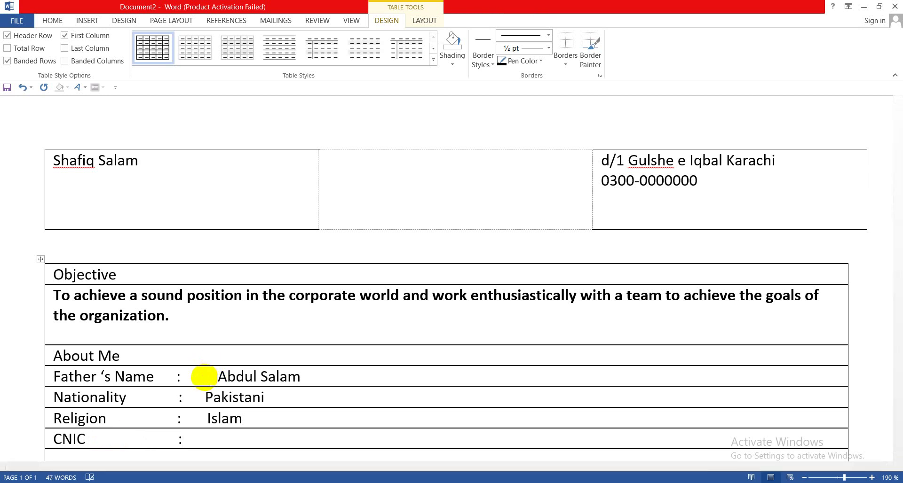
click(206, 404)
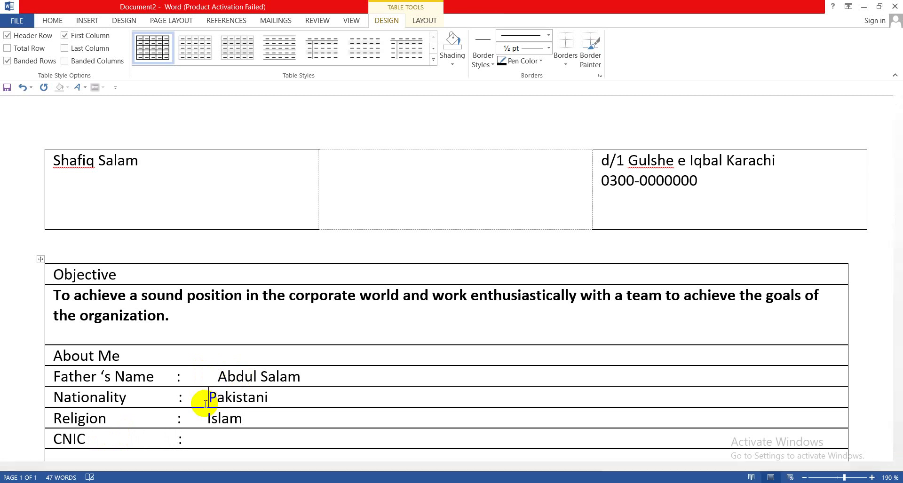
click(205, 418)
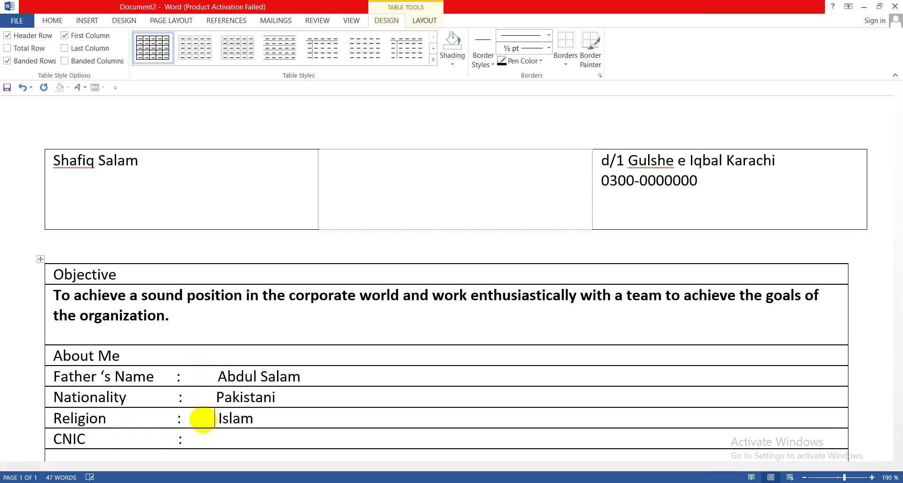
click(222, 442)
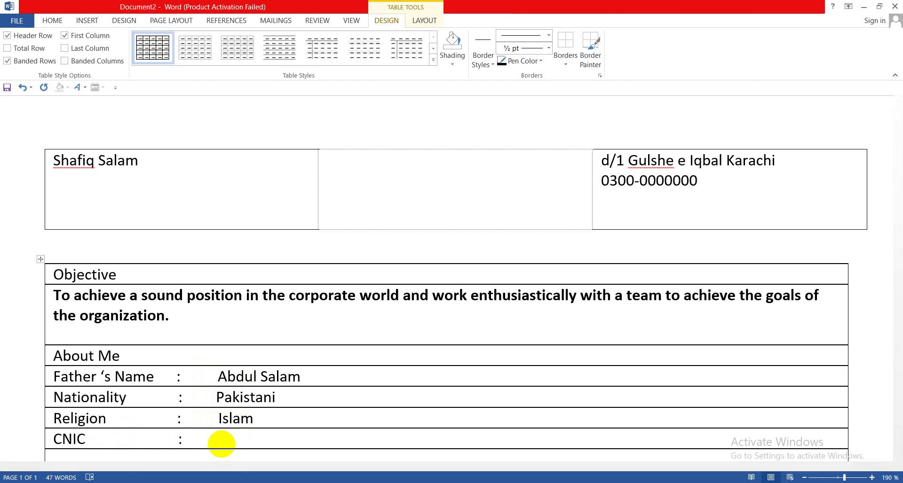
text(421)
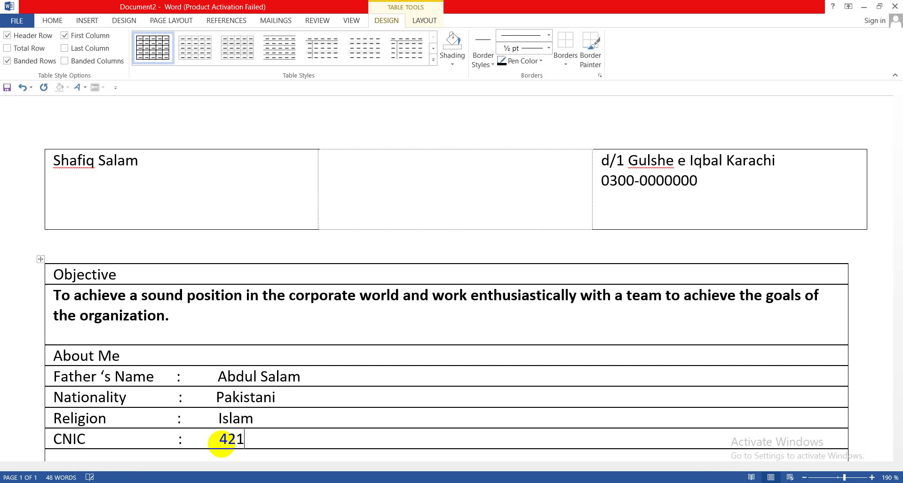
text(01-)
text(0000000)
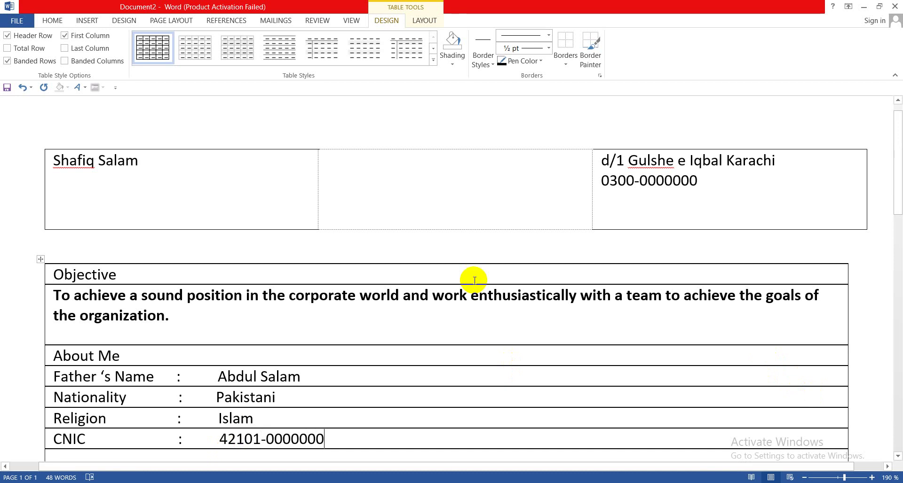
Split the table above the objective text, then undo that split.
click(182, 322)
click(148, 339)
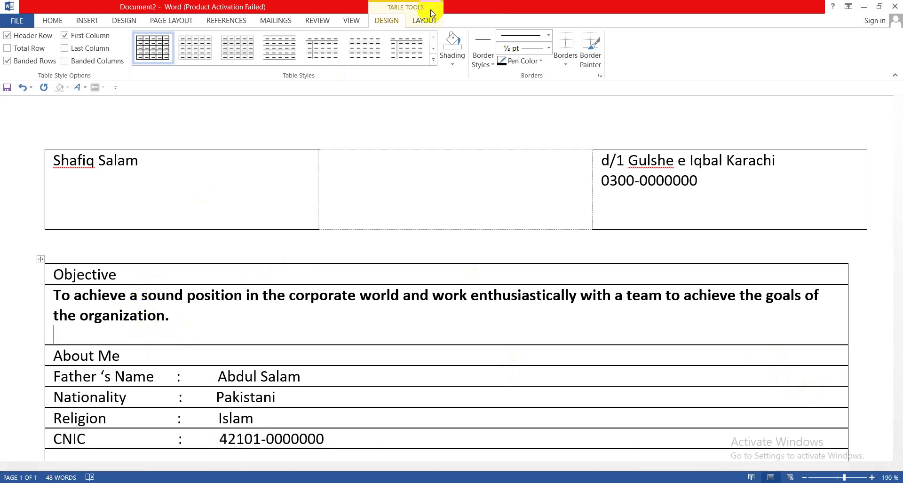
click(413, 26)
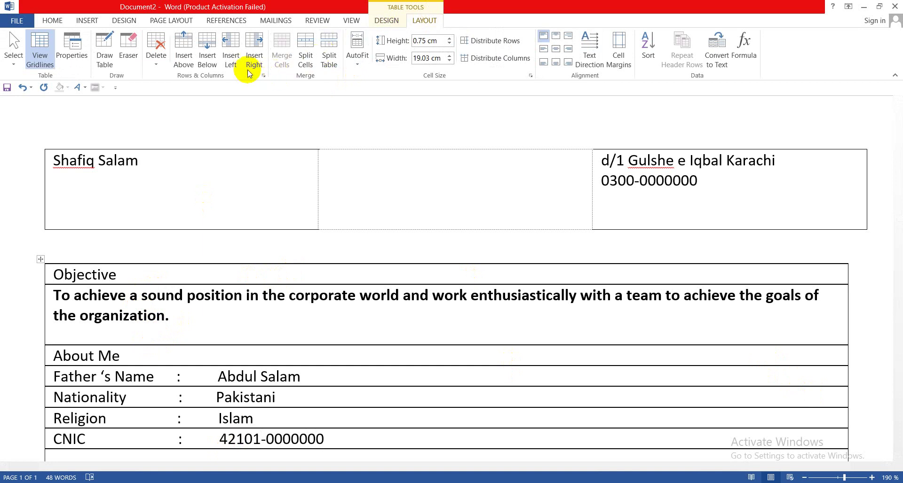
click(325, 59)
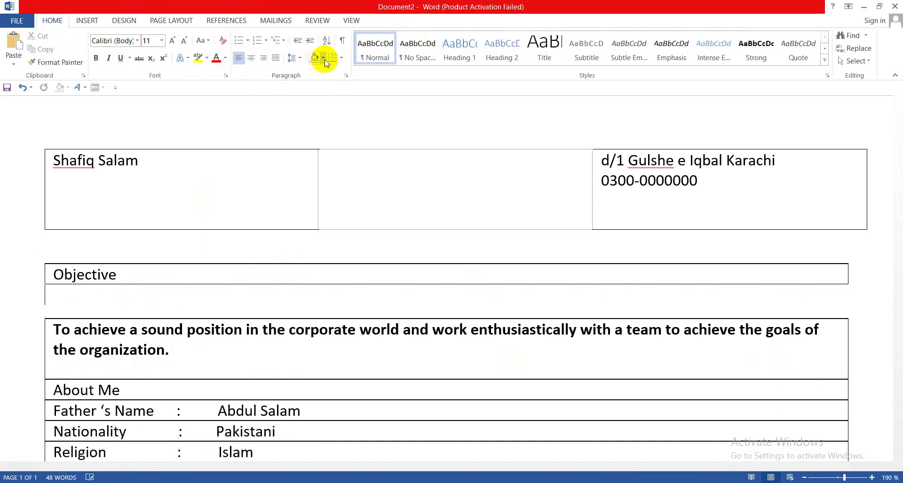
key(ctrl+z)
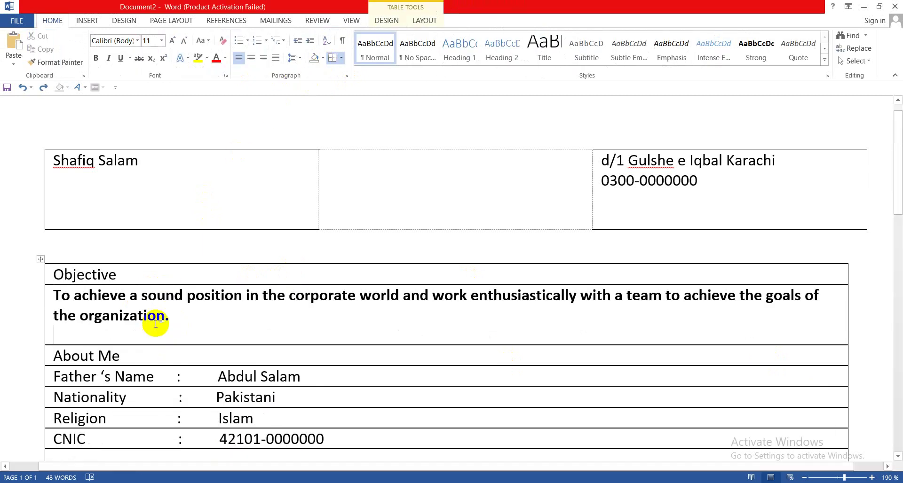
Split the table above 'About Me' so those rows become their own table.
click(135, 356)
click(423, 20)
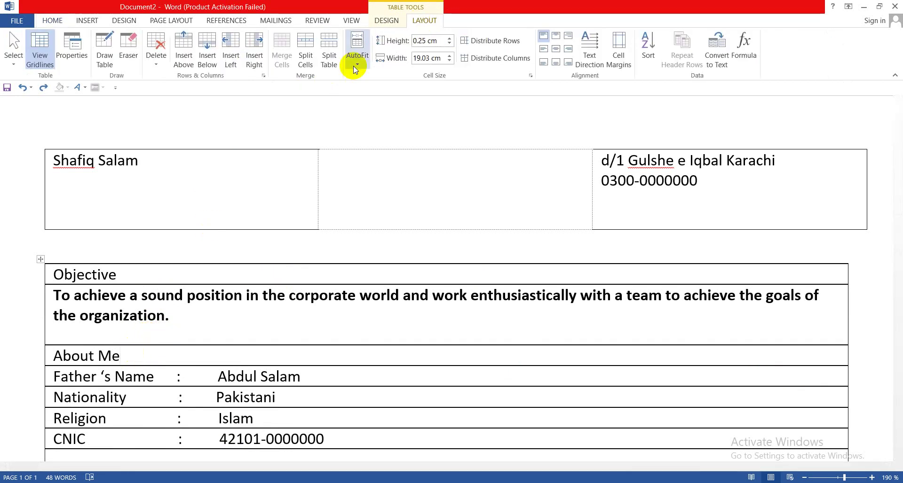
click(328, 63)
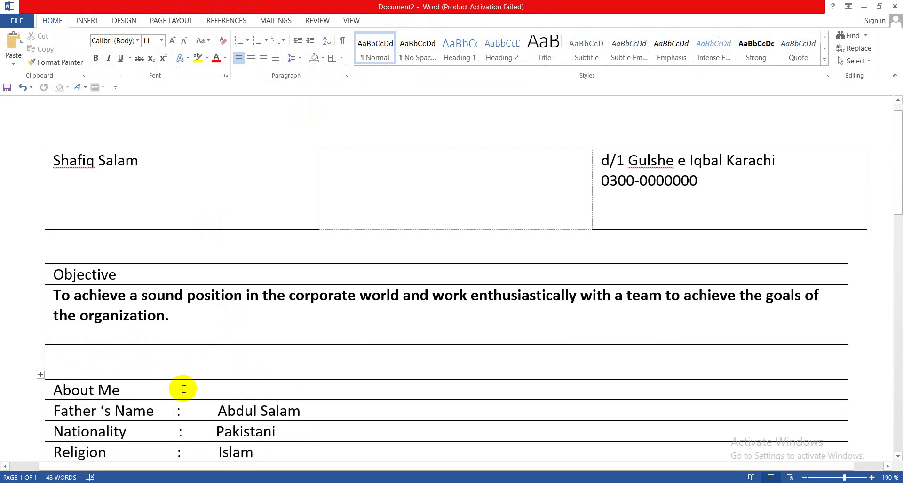
click(41, 375)
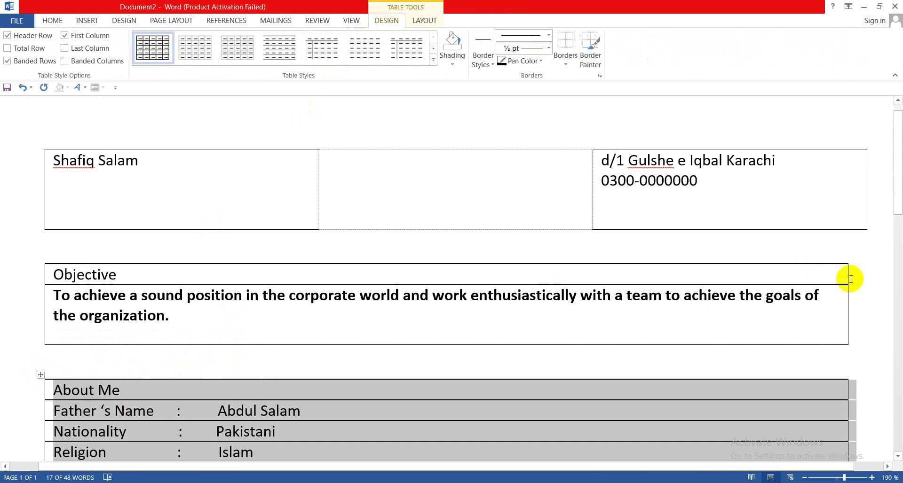
drag(897, 208, 892, 240)
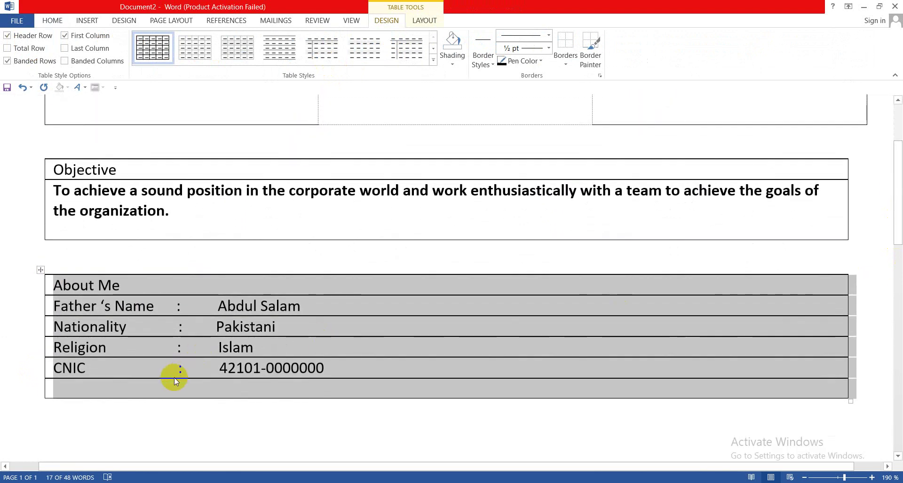
click(148, 383)
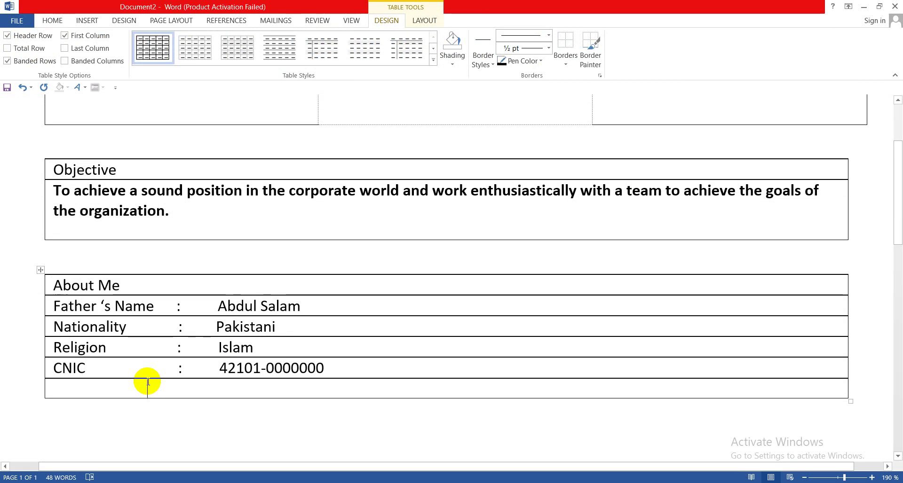
Type 'Languages' in the last row, followed by an aligned ': Islam'.
key(ctrl+z)
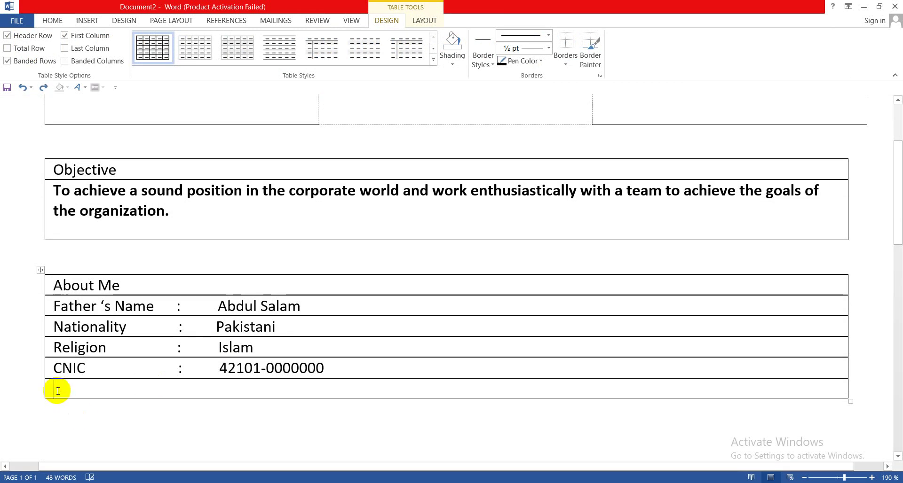
text(Lan)
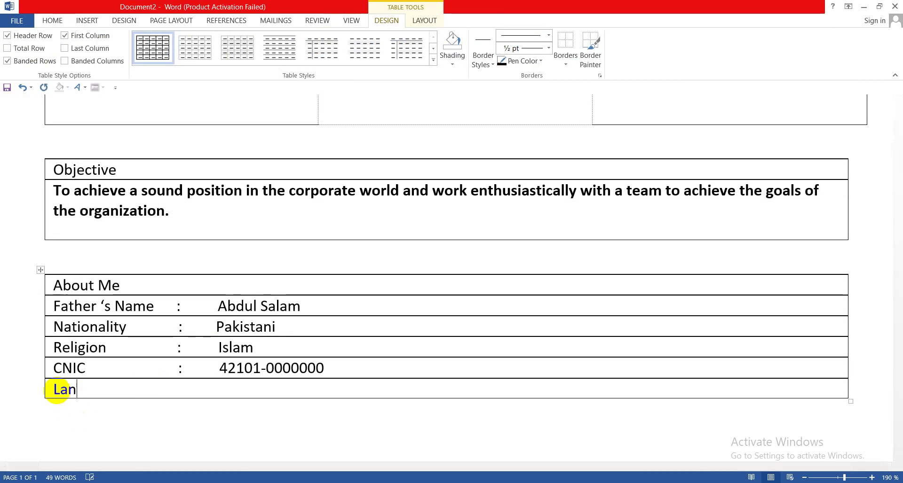
text(guages)
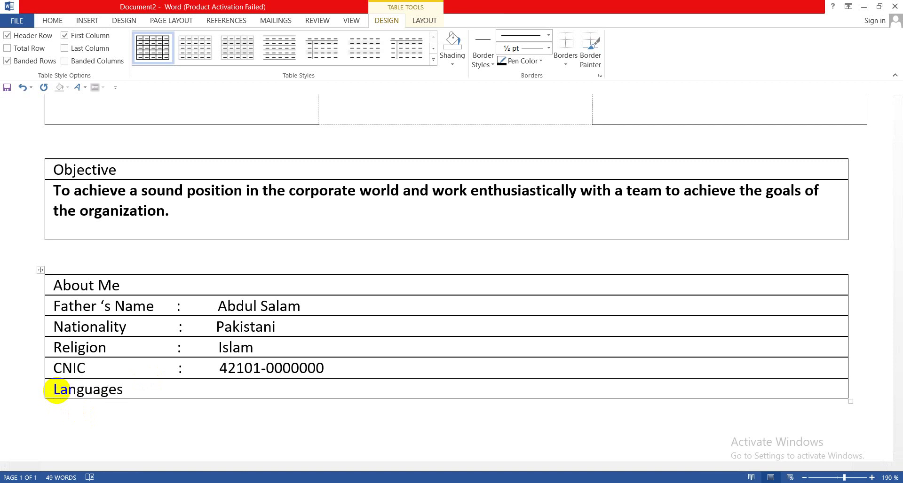
key(Tab)
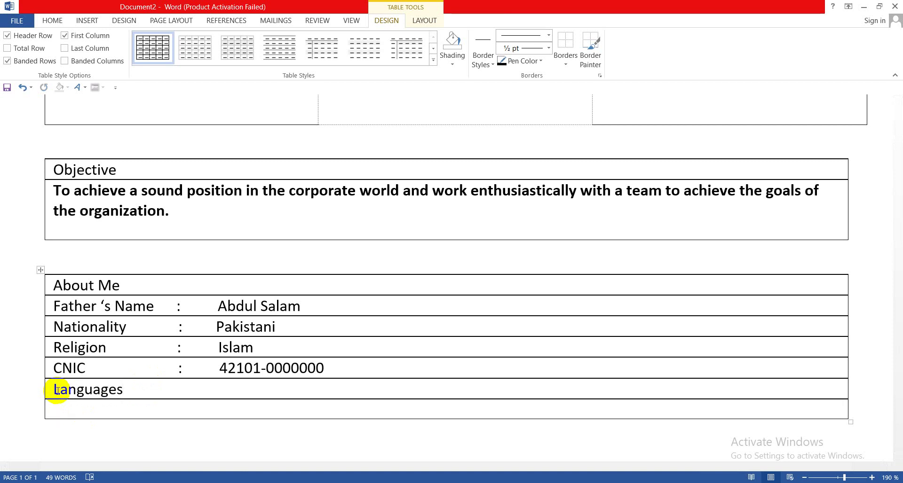
key(ctrl+z)
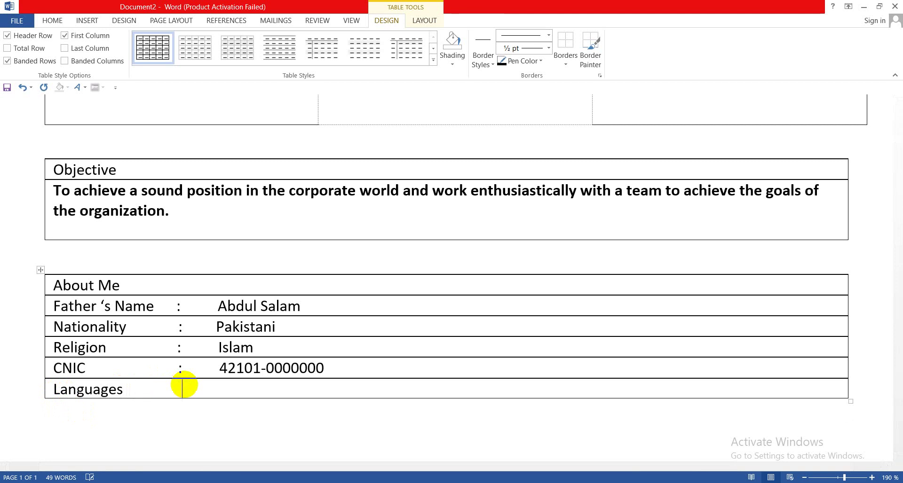
text(:)
text(      Is)
text(lam)
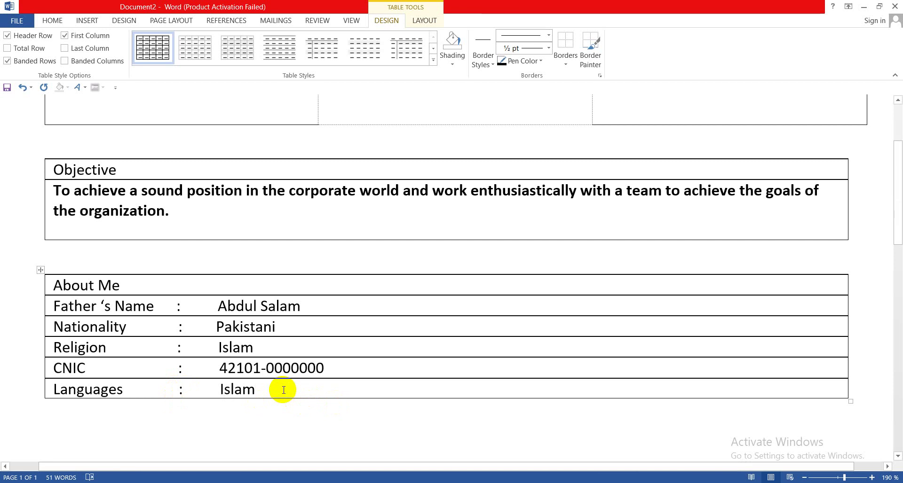
Insert three empty rows below the Languages row.
click(424, 20)
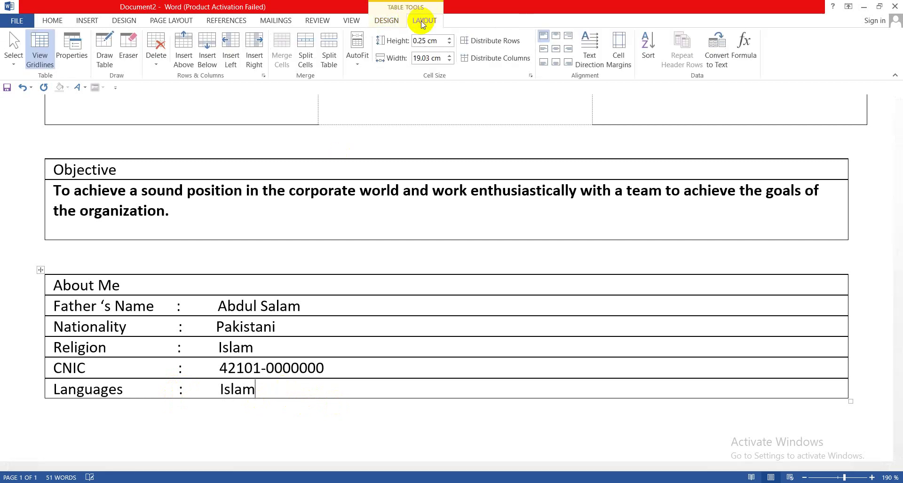
click(207, 65)
click(207, 65)
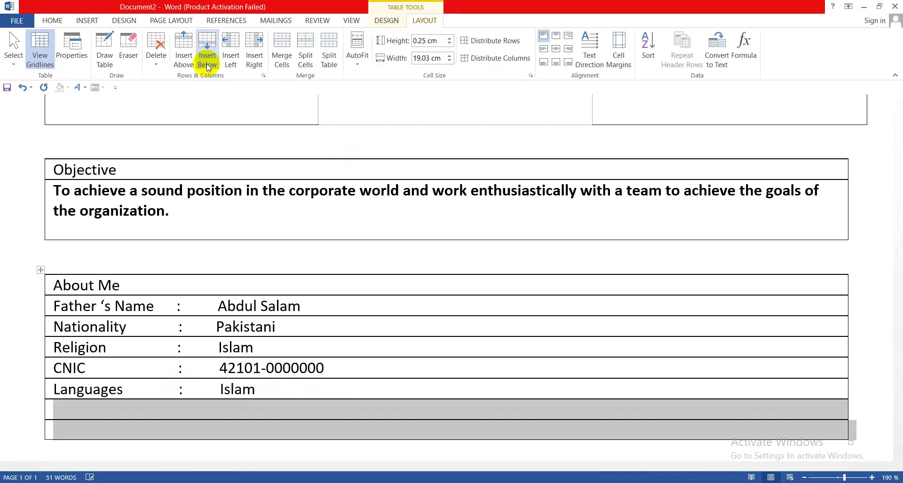
click(207, 64)
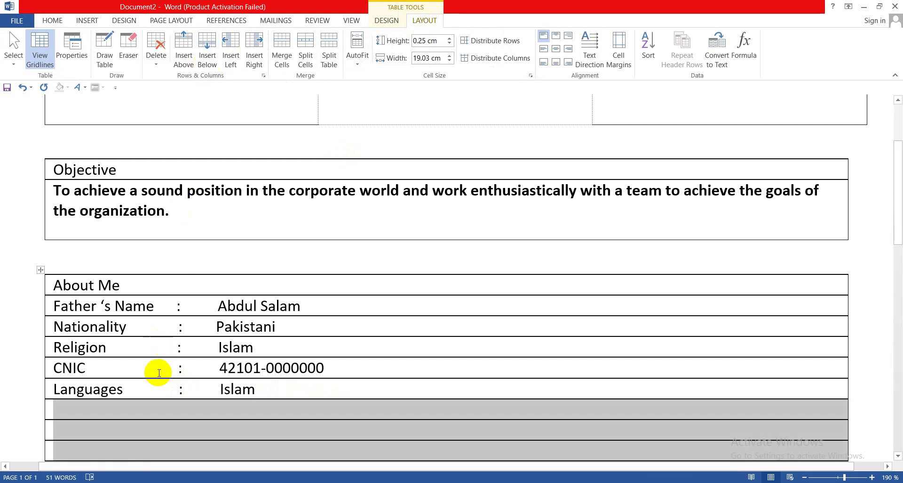
Split the empty rows into a new table and head its first row 'Qualification'.
click(145, 409)
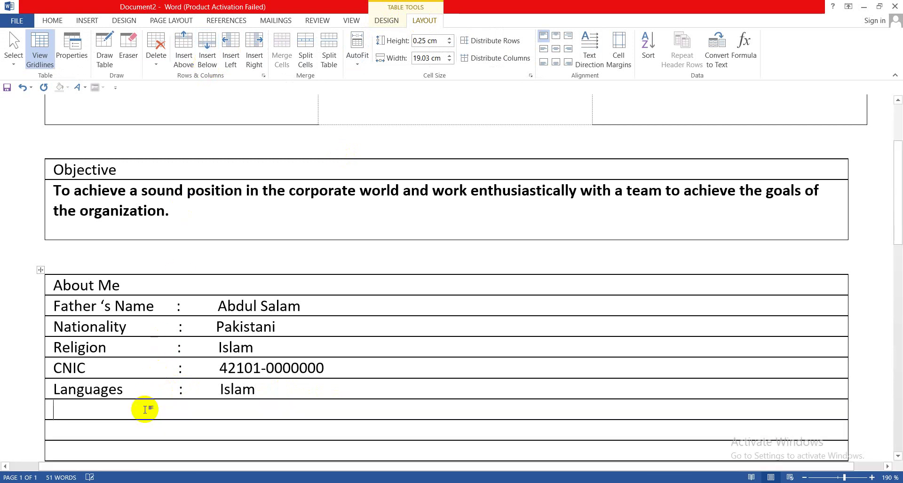
click(327, 56)
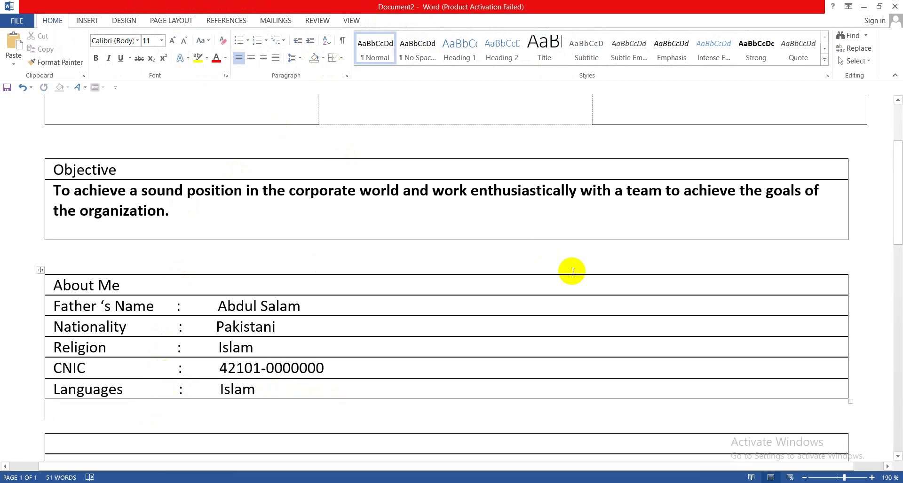
drag(899, 217, 897, 248)
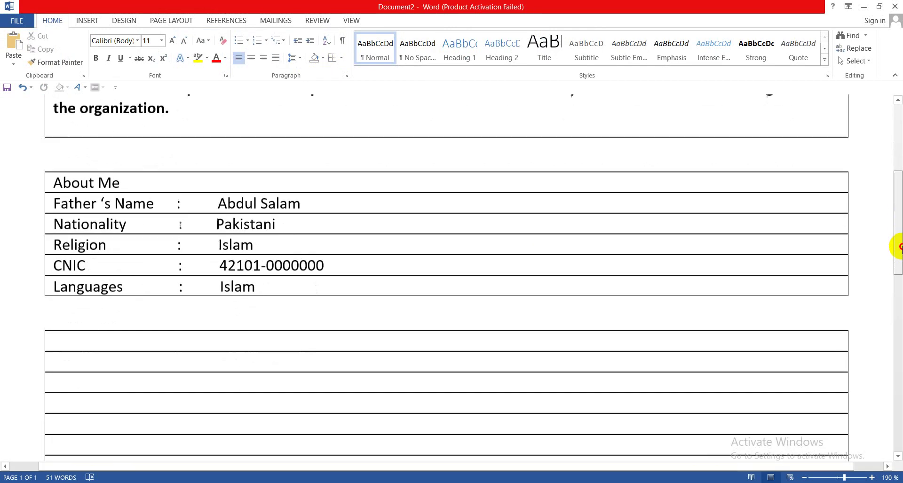
click(90, 334)
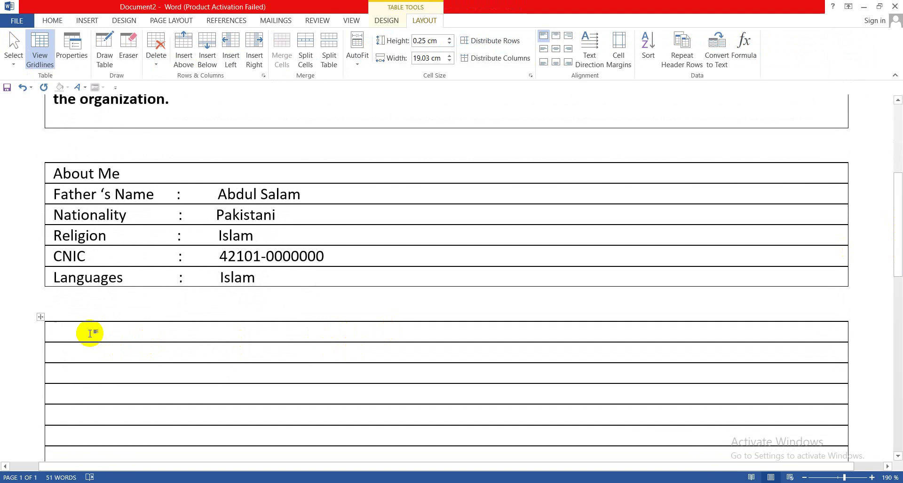
text(Qua)
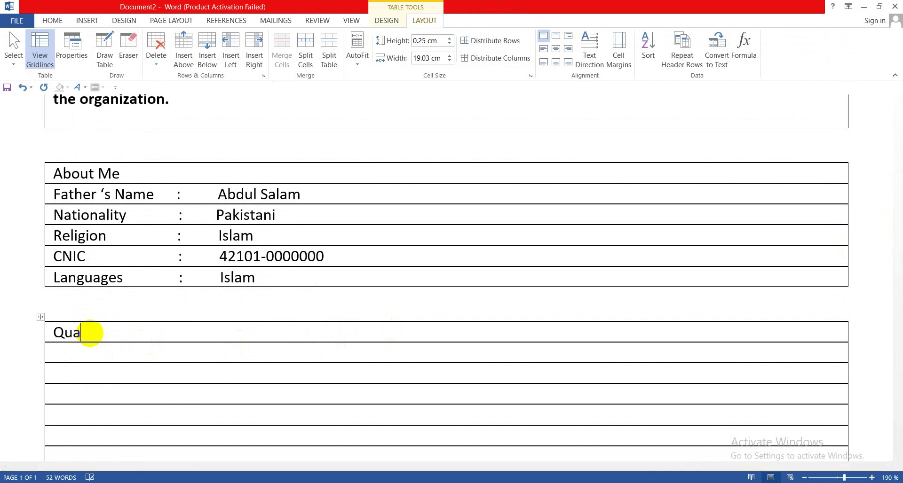
text(lifica)
text(tion)
click(64, 355)
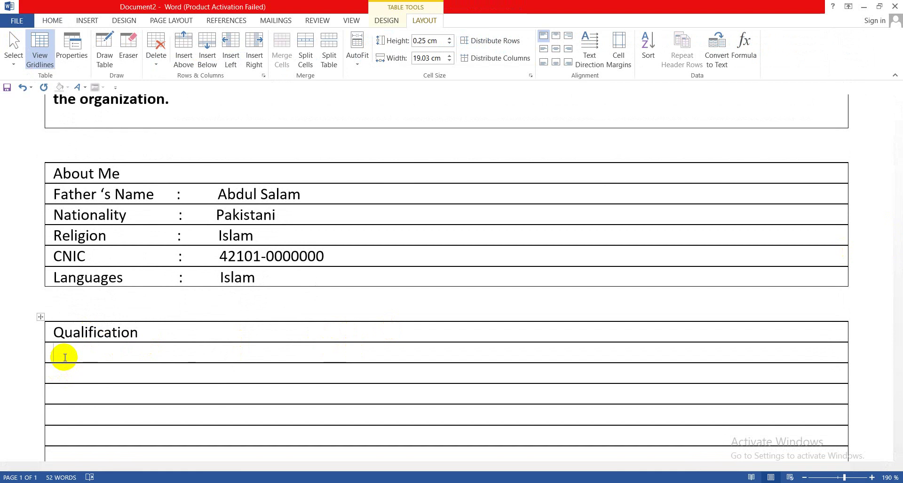
Type 'B.com From Karachi University' in the Qualification table's second row, correcting the typos.
text(B.)
text(com )
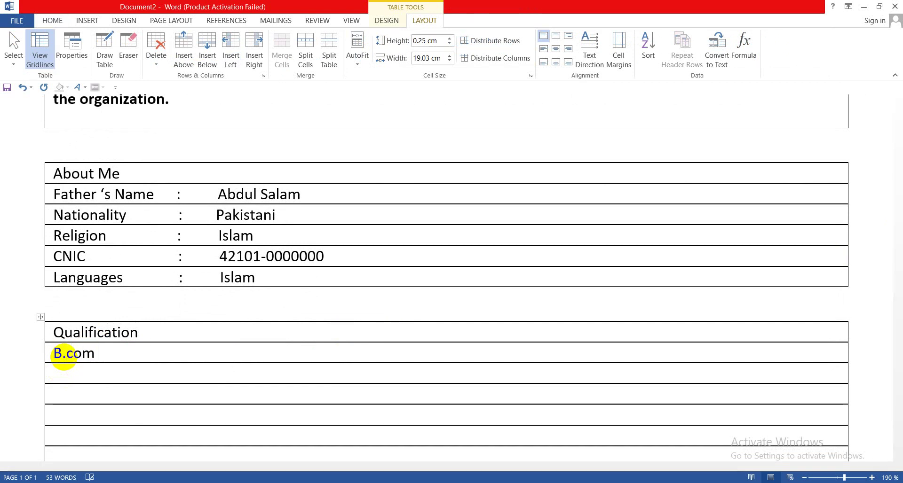
text(Fr)
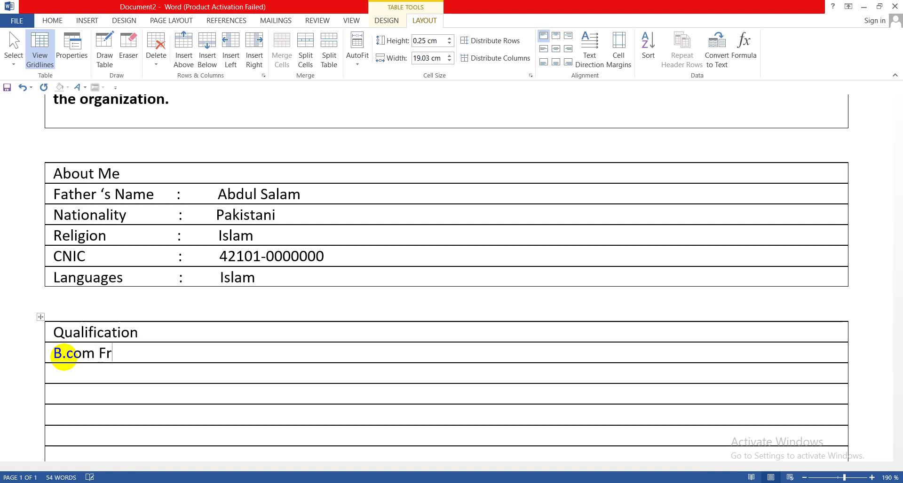
text(om )
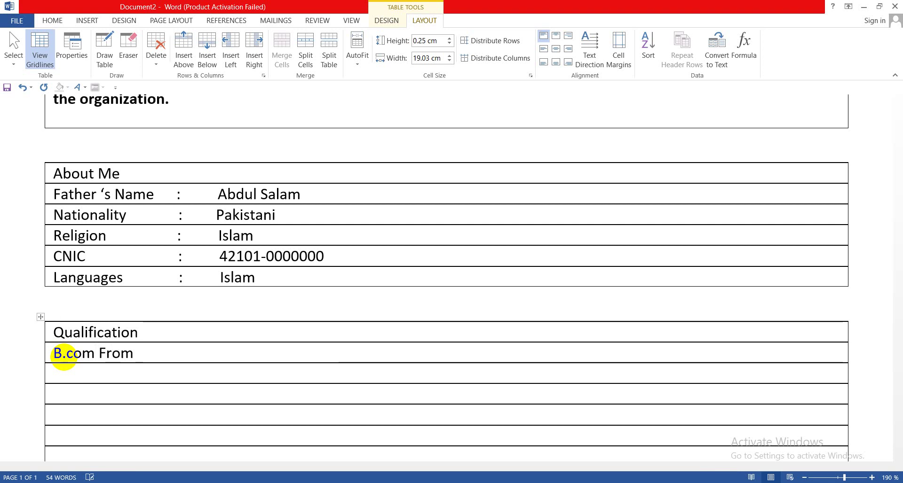
text(Krachi)
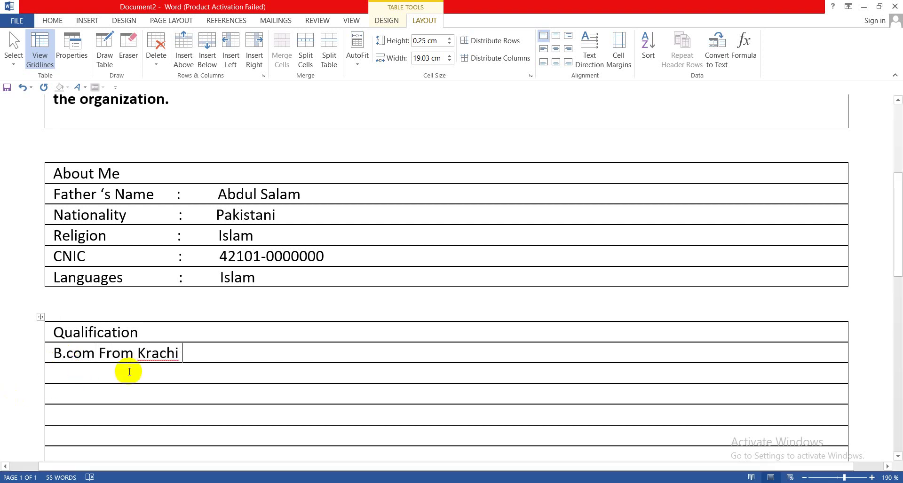
click(145, 353)
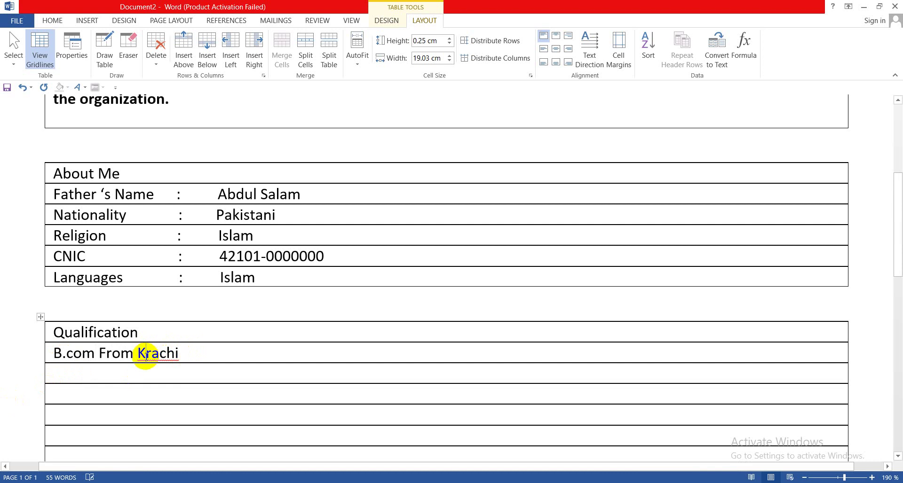
text(a)
click(196, 356)
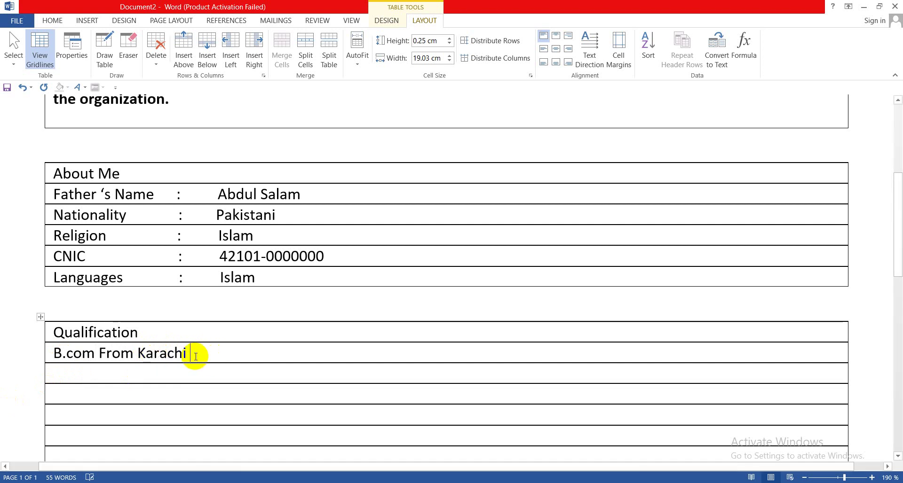
text(u)
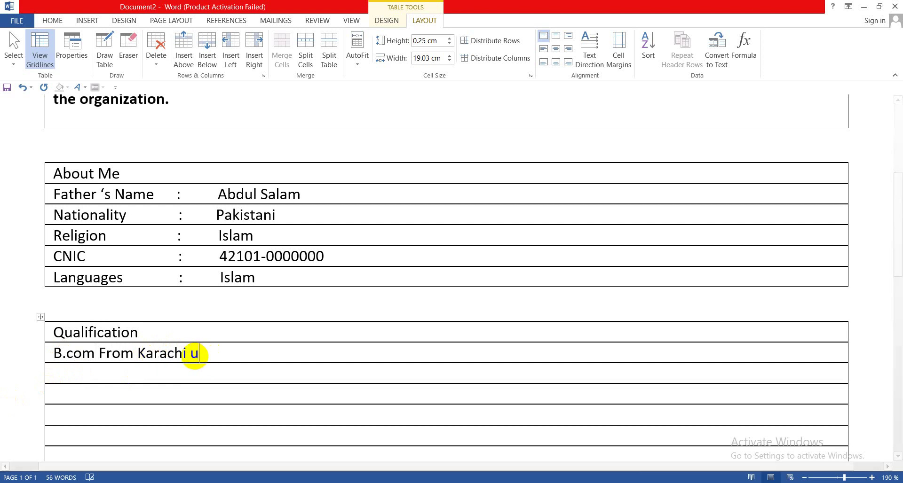
key(BackSpace)
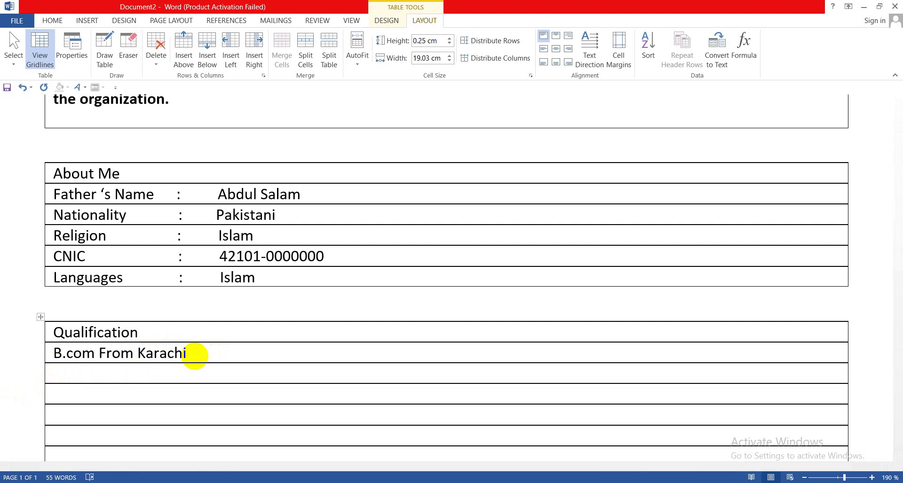
text(Un)
text(iver)
text(c)
key(BackSpace)
text(sioty)
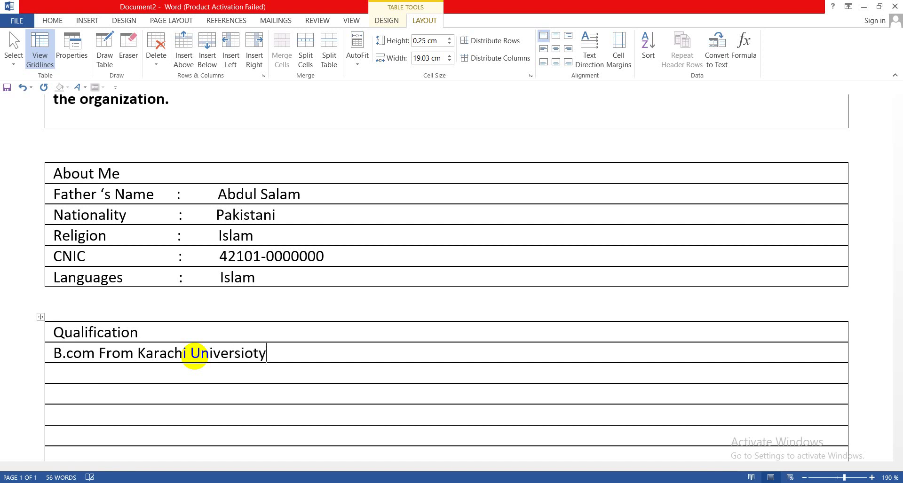
key(BackSpace)
key(BackSpace)
key(BackSpace)
text(ty)
Enter 'Inter Science with Grade "A+"' and 'Matric Sciencewith Grage "A+"' in the next two rows.
click(72, 368)
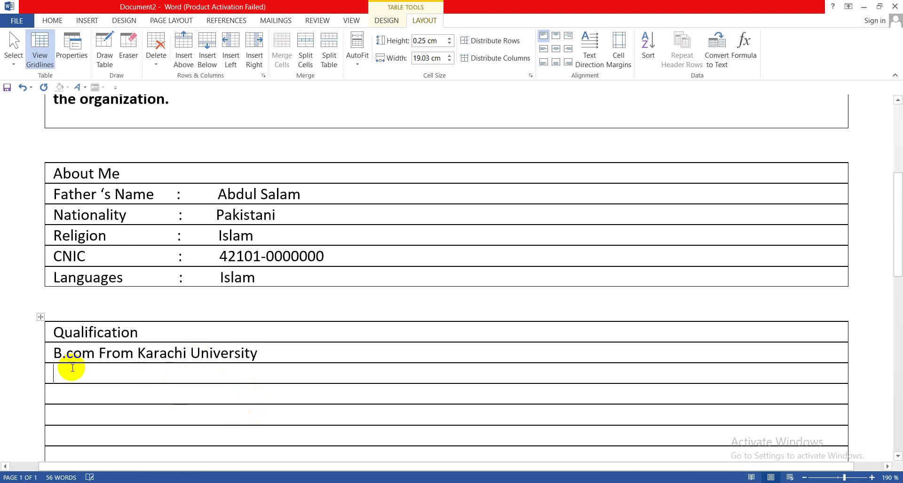
text(In)
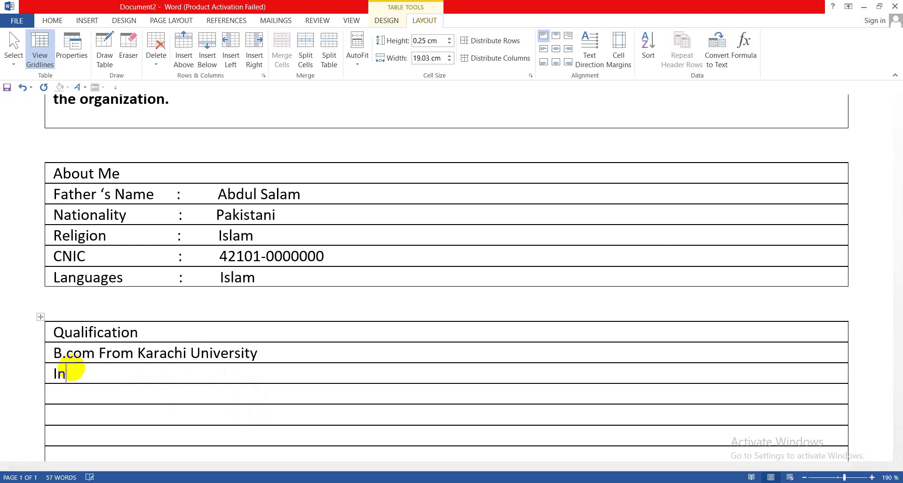
text(ter S)
text(ci)
text(ence )
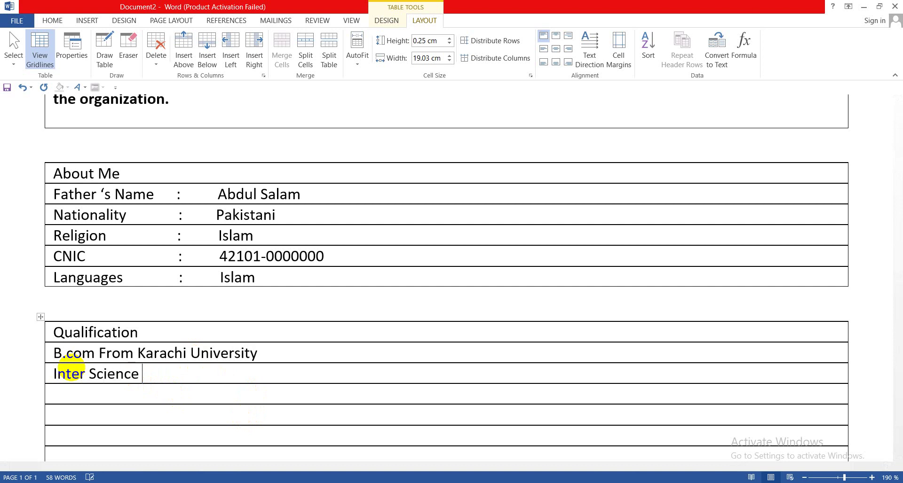
text(with )
text(Gr)
text(ade )
text(")
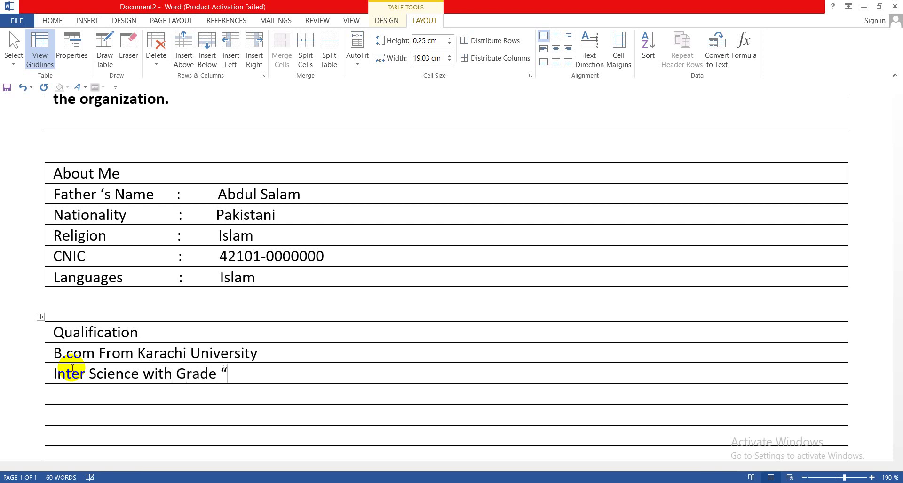
text(a)
key(BackSpace)
text(A+)
text(”)
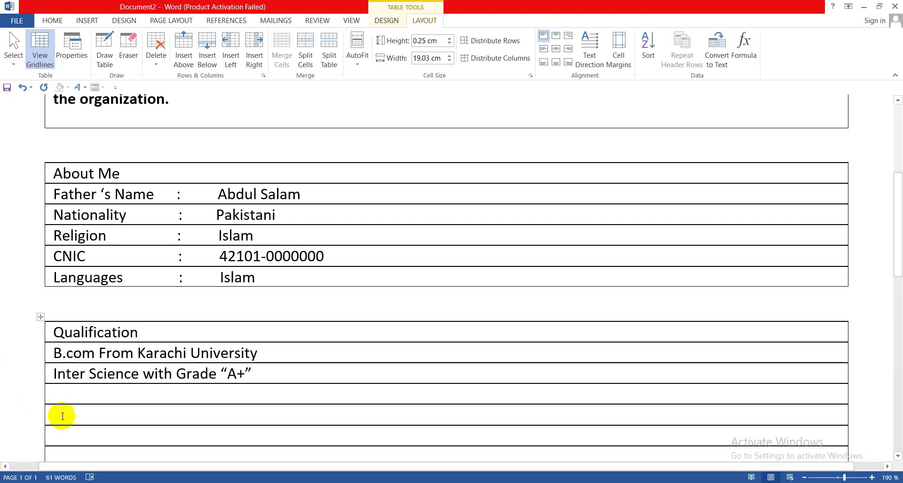
click(63, 401)
text(Mat)
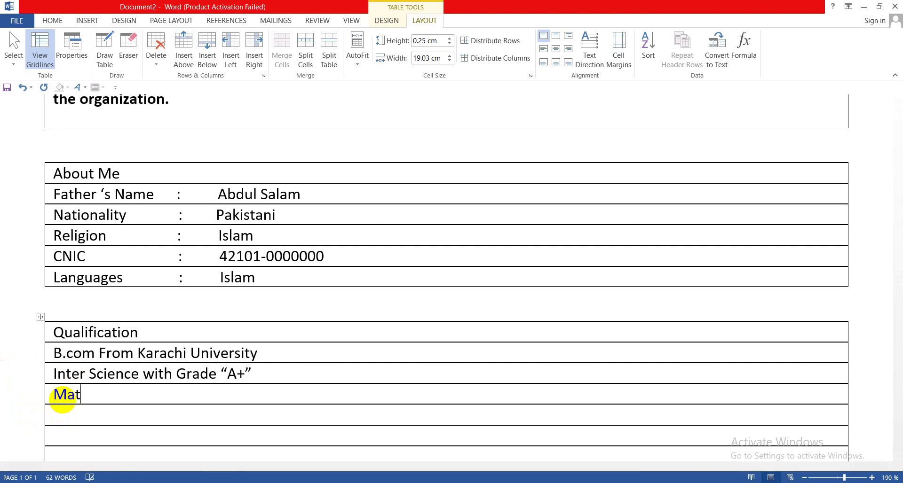
text(ric)
text( Sc)
text(ience)
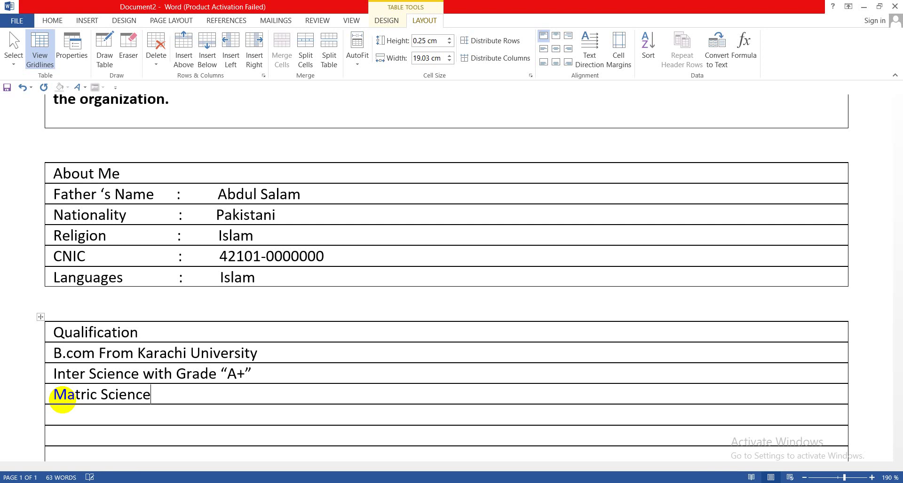
text(w)
text(ith )
text(Gra)
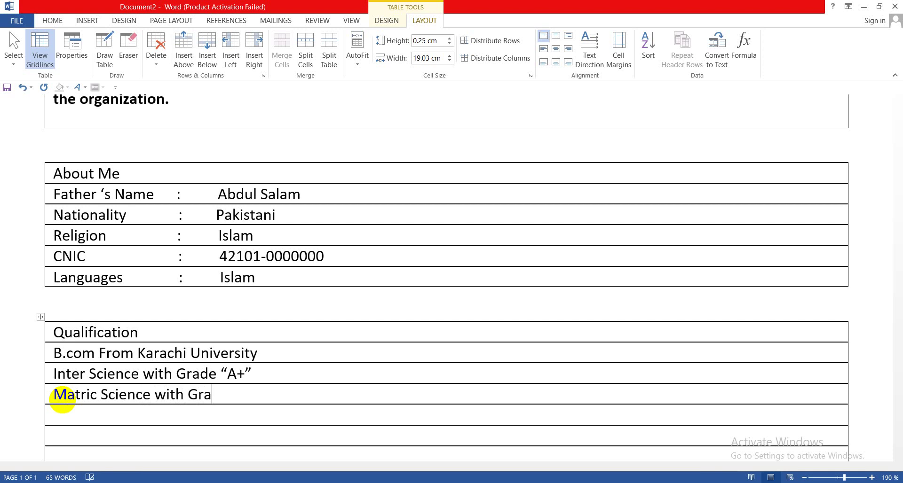
text(ge )
text(")
text(a)
key(BackSpace)
text(A)
text(+)
text(")
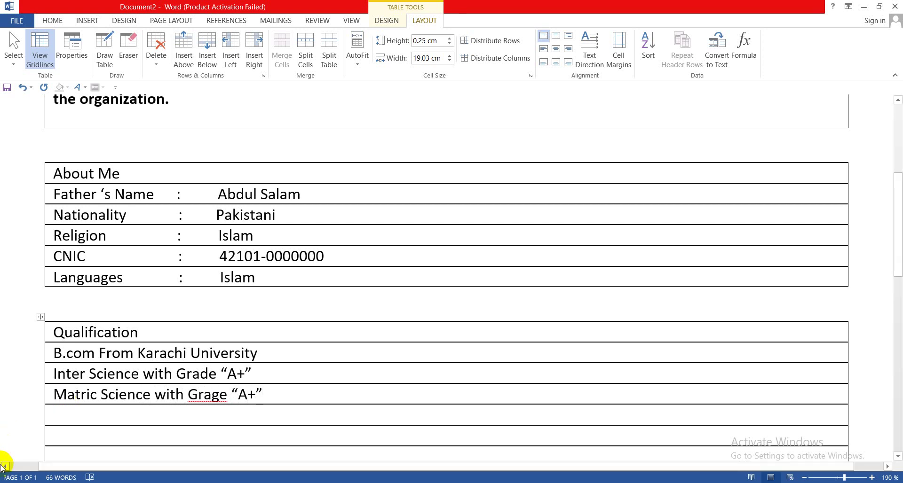
Split the empty rows below Matric into a separate table.
click(81, 418)
click(387, 20)
click(417, 21)
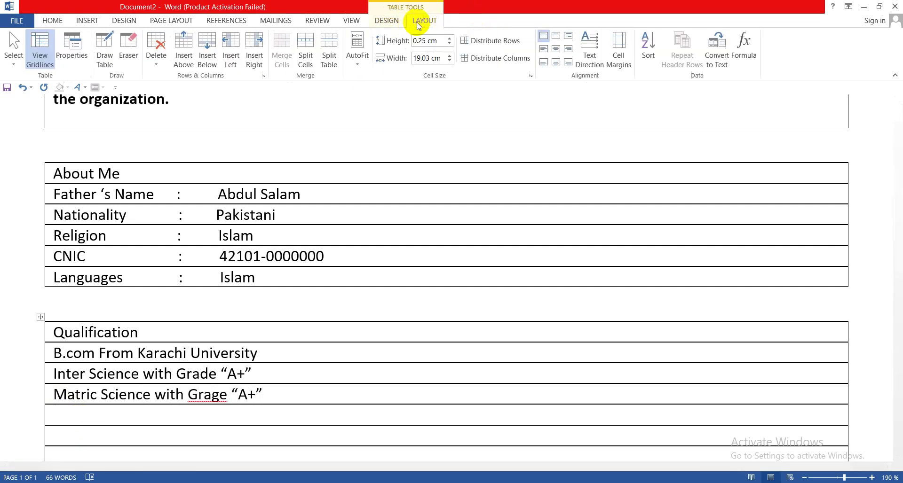
click(328, 62)
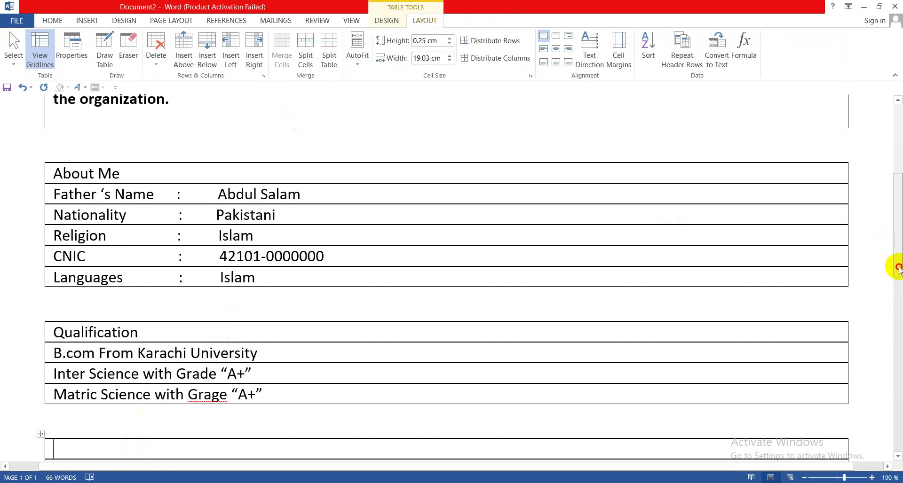
Head the new table 'Experience' and enter 'No Experince' in its second row.
drag(895, 268, 899, 301)
text(E)
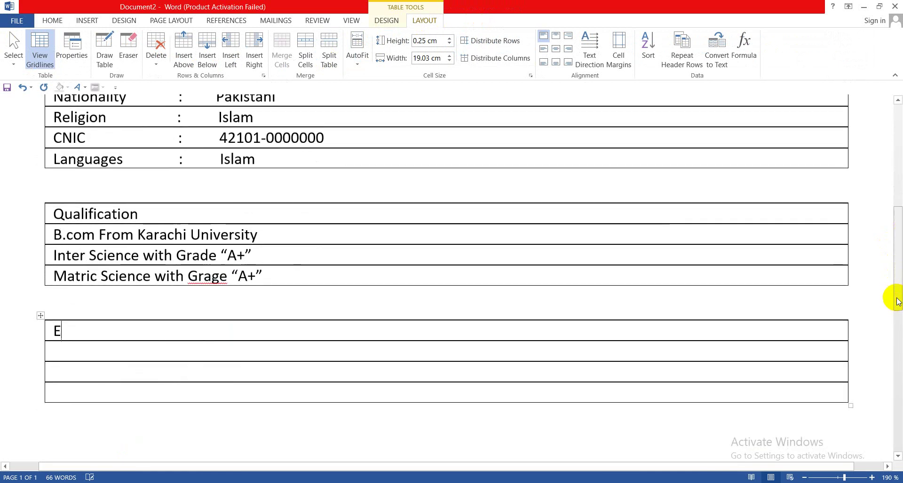
text(x)
text(peri)
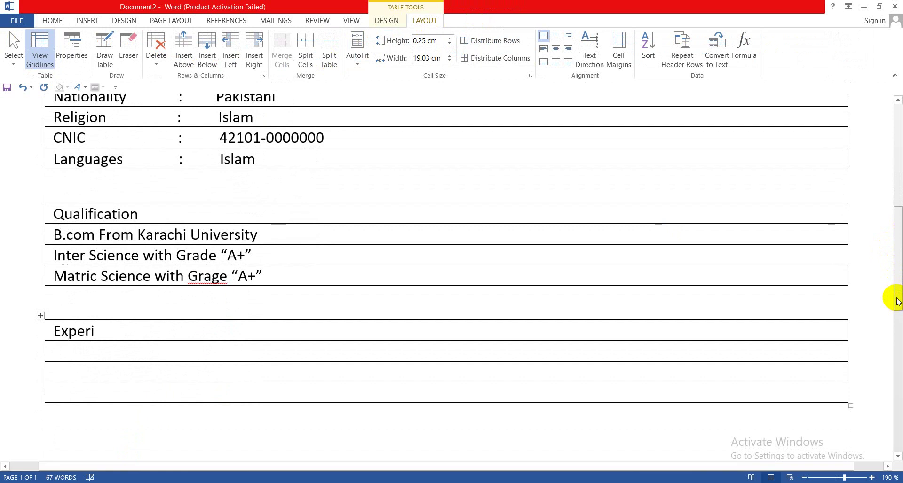
text(ence)
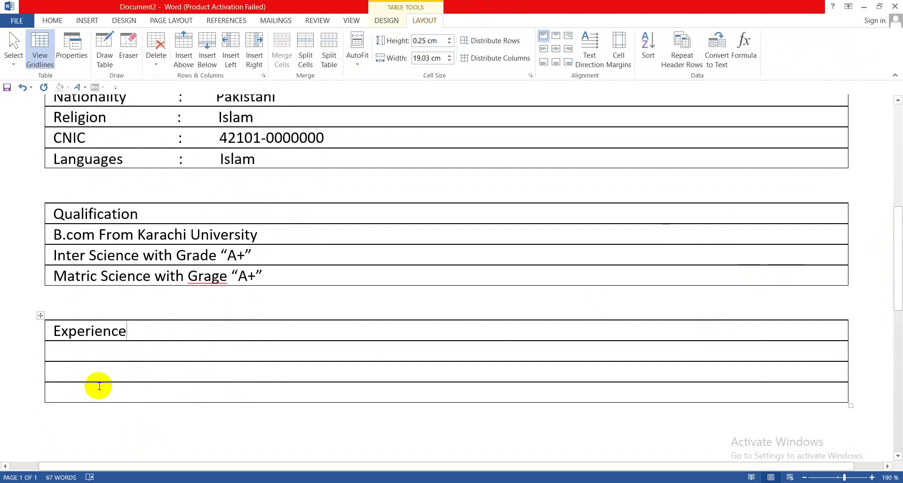
click(89, 349)
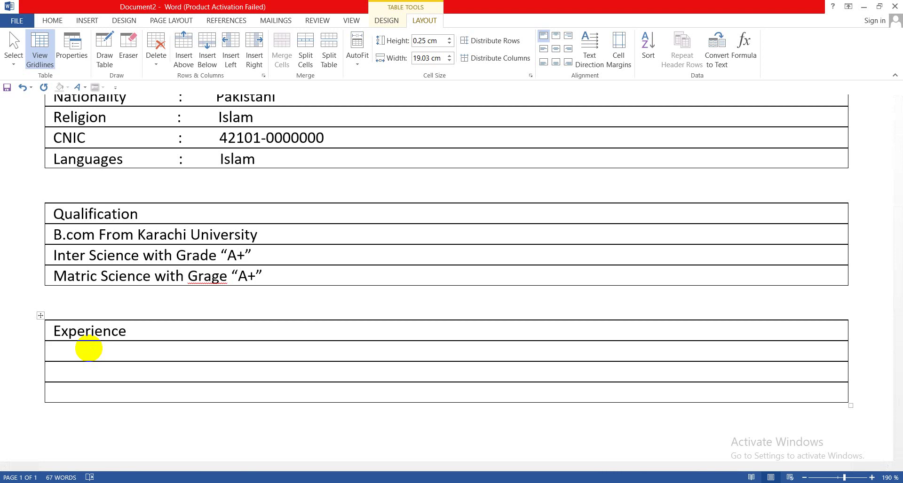
text(N)
text(O)
key(BackSpace)
text(o )
text(Exp)
text(erin)
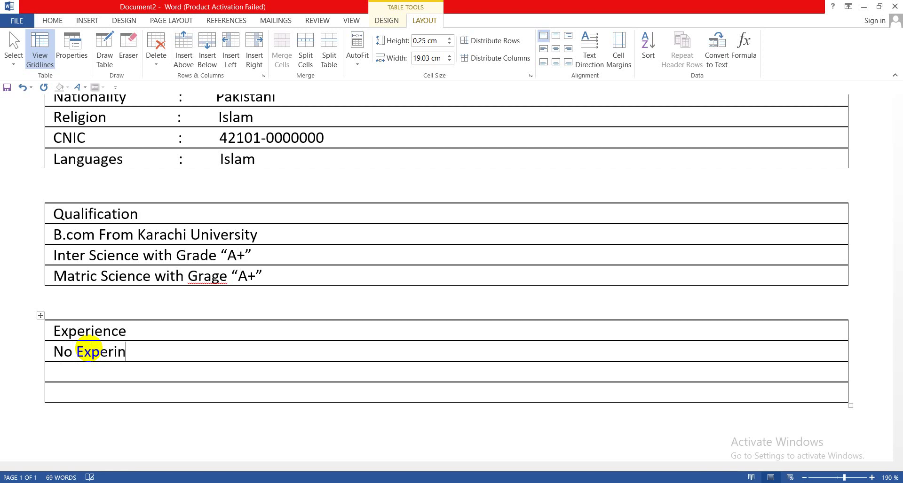
text(ce)
click(89, 376)
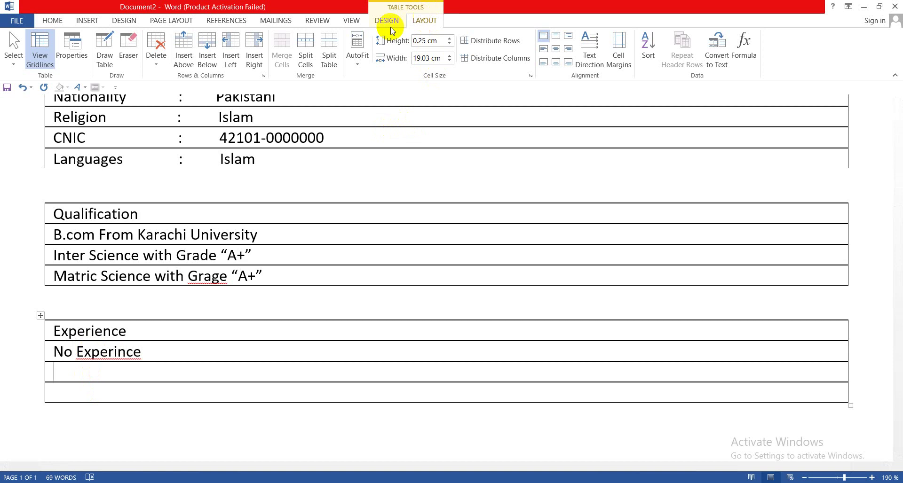
Split off the last rows as a new table headed 'Extra Skils' listing 'Computer Hardware'.
click(332, 65)
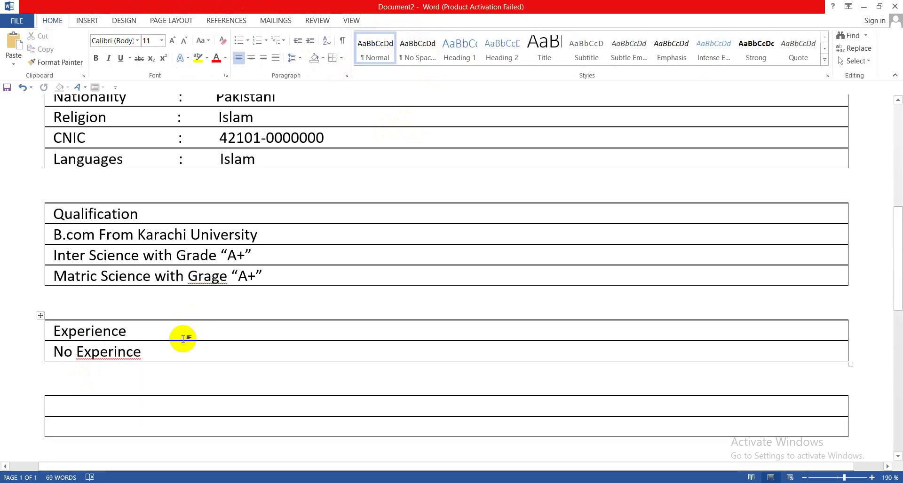
click(76, 409)
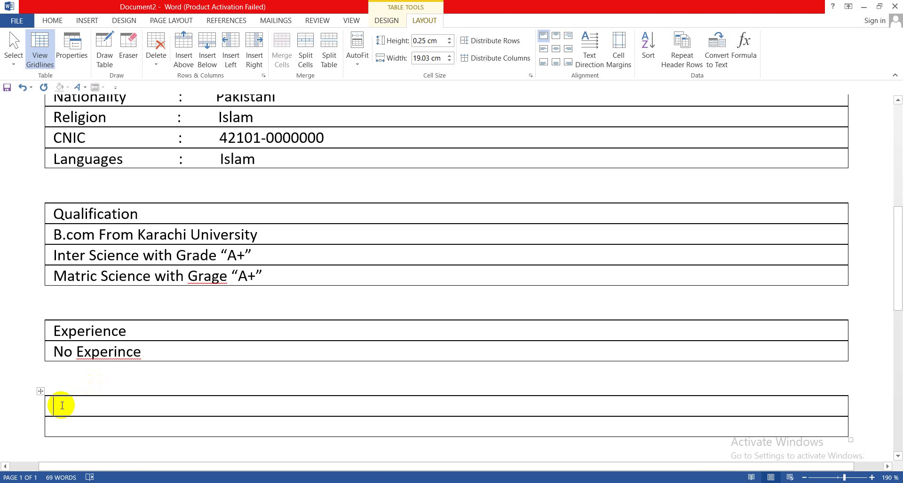
text(E)
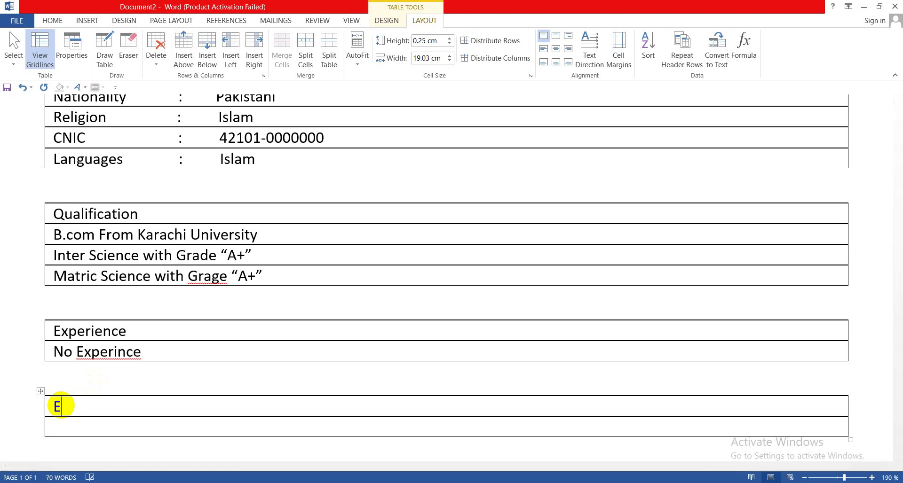
text(xtra)
text(S)
text(kil)
text(s)
click(60, 431)
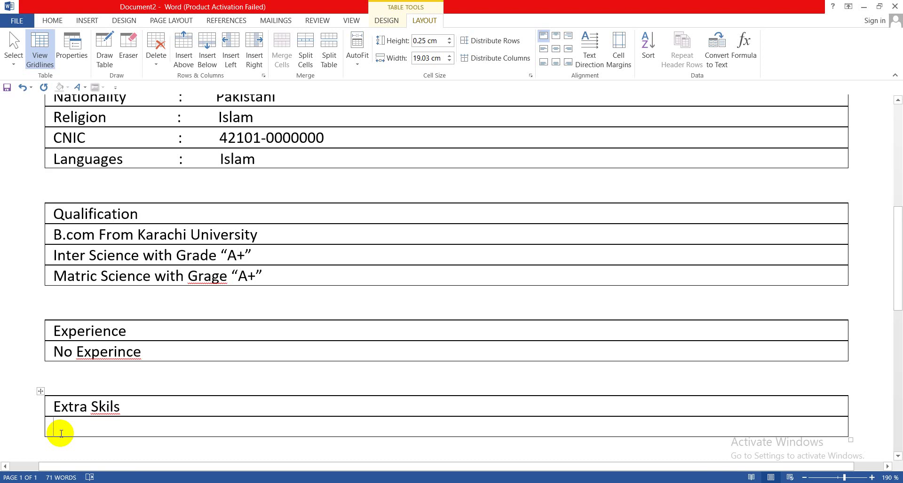
text(Co)
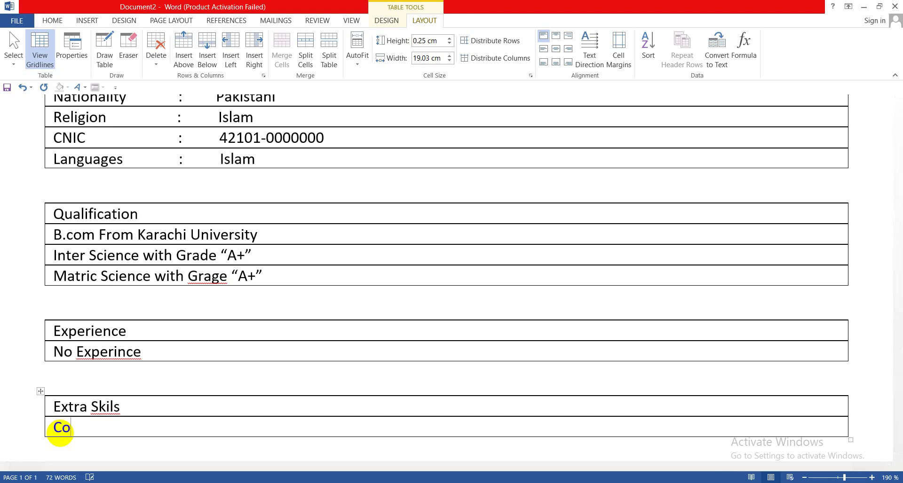
text(mputer )
text(Ha)
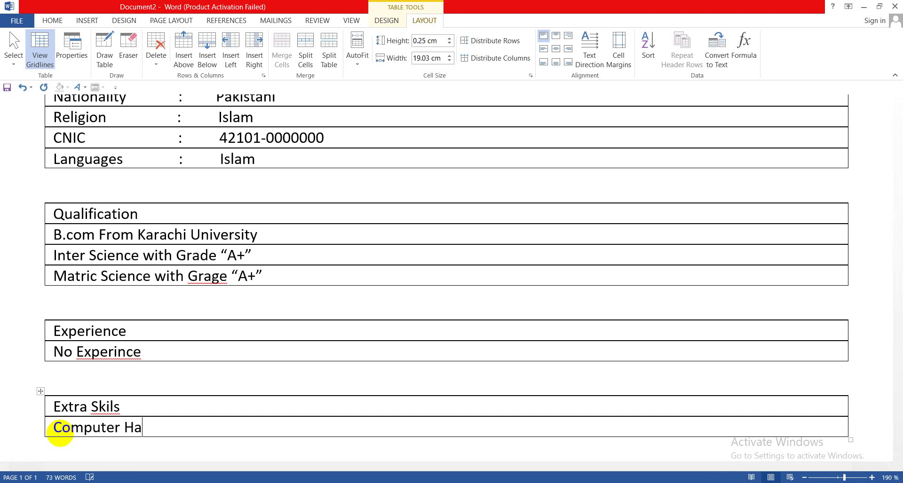
text(rdware)
Add a row below Computer Hardware and type 'English Languages' in it.
click(209, 58)
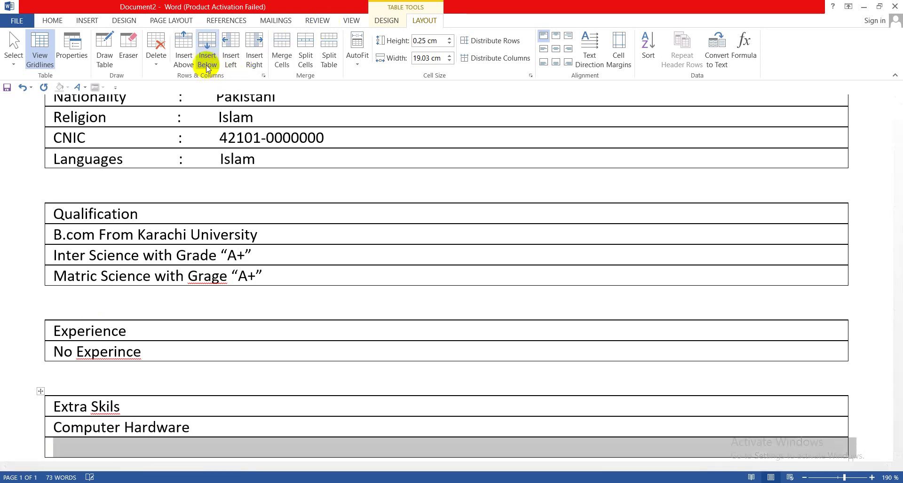
click(107, 445)
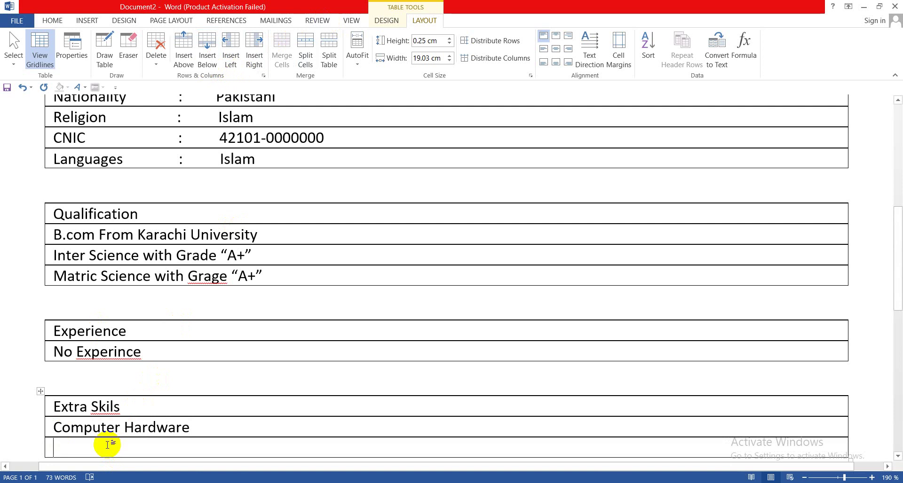
text(Engl)
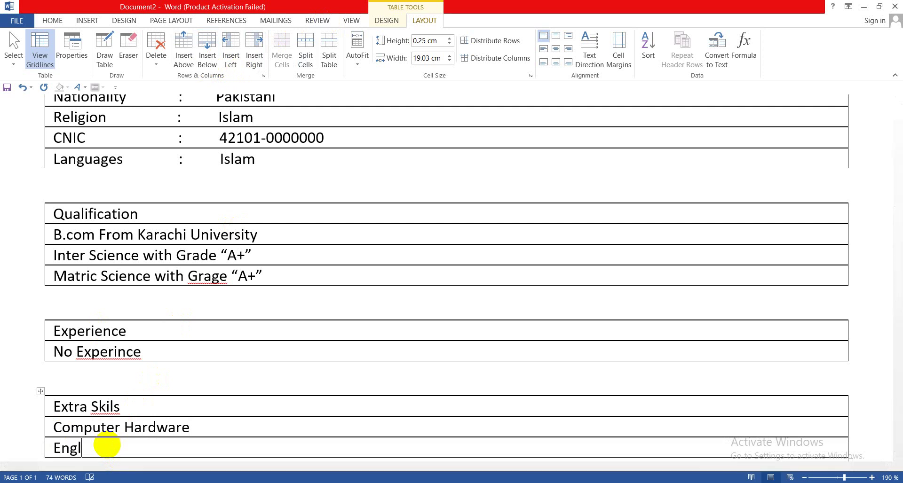
text(ish La)
text(ng)
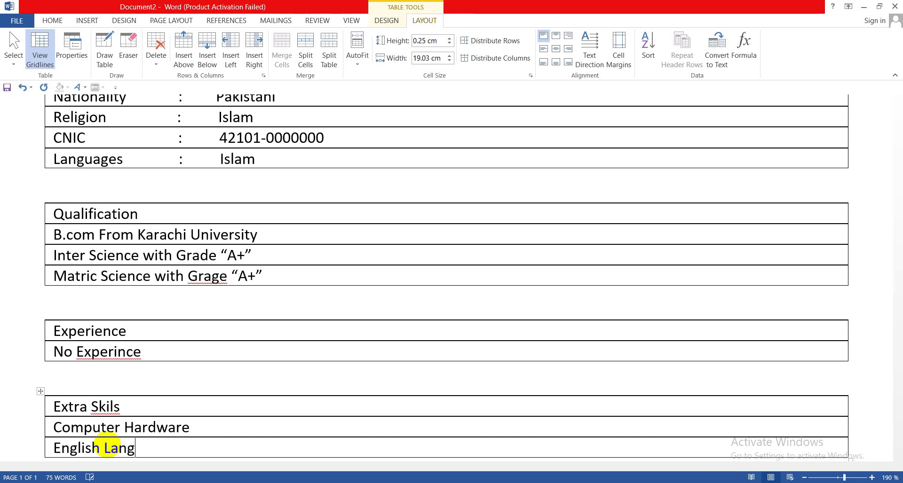
text(uages)
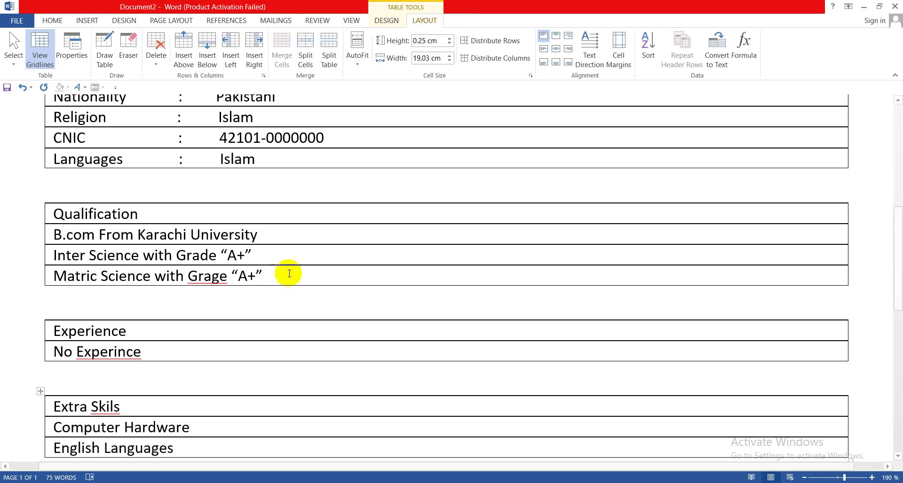
Add a row below English Languages and type 'Advance MS Office & Computer Graphics and web designing'.
click(217, 76)
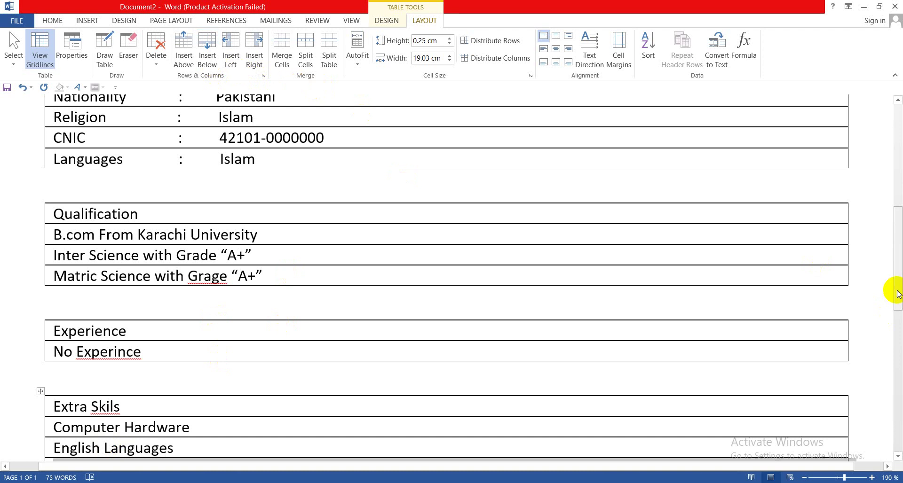
drag(897, 290, 897, 336)
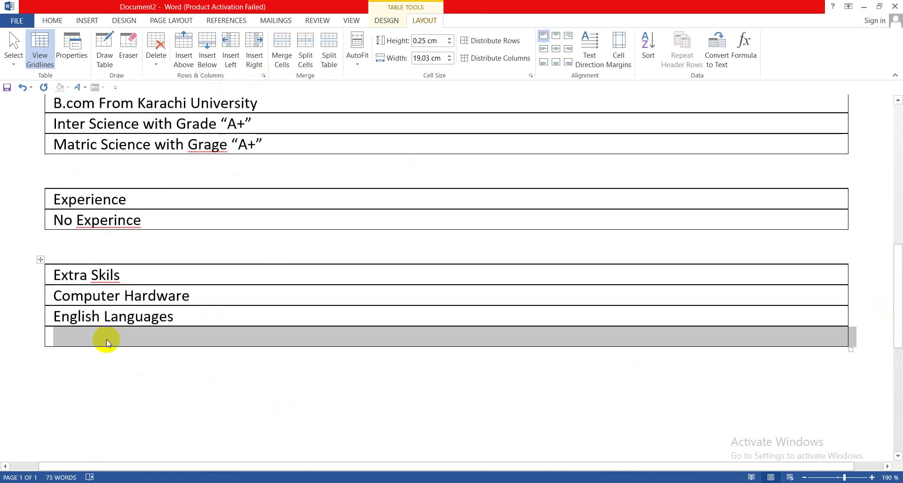
click(89, 341)
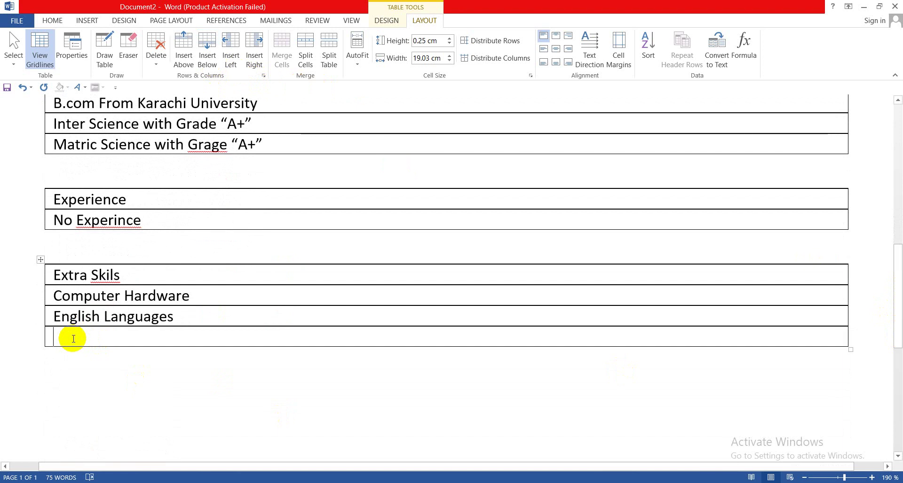
text(Ad)
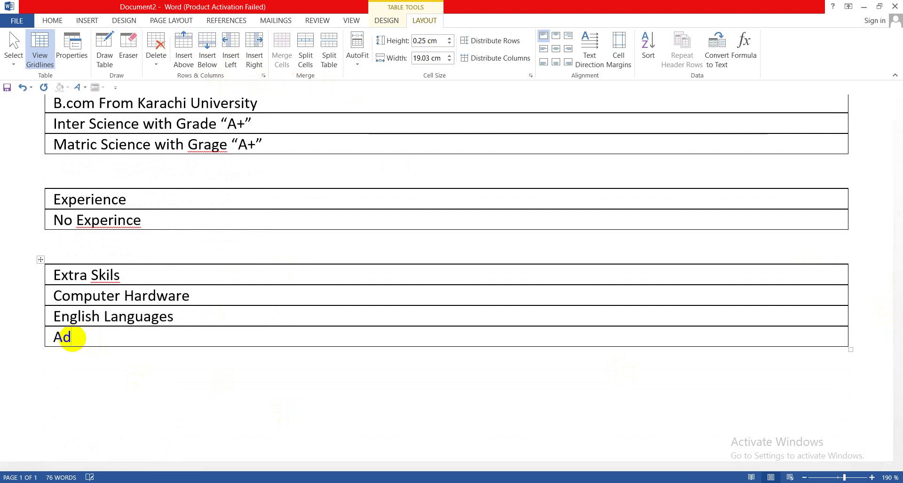
text(vance )
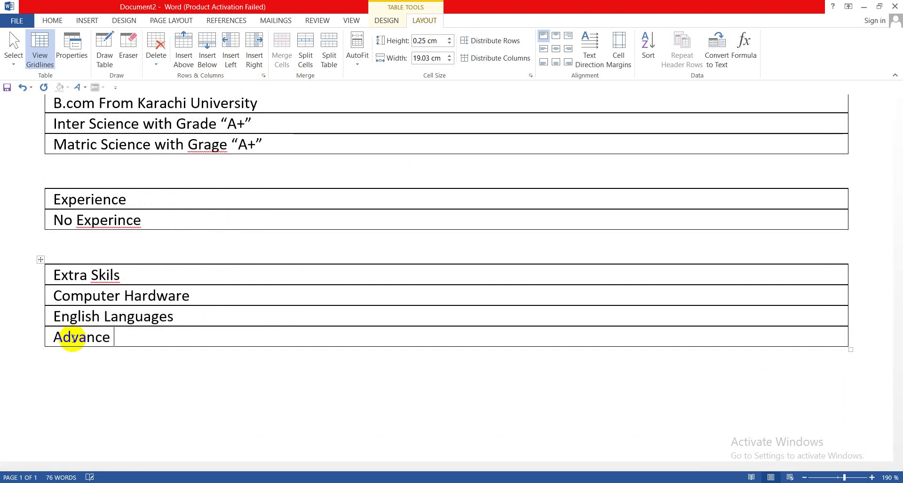
text(Ms)
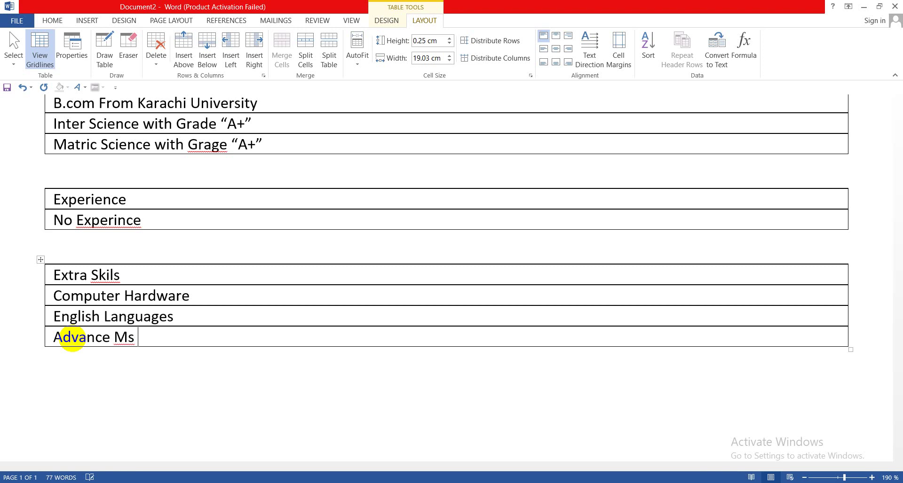
key(BackSpace)
text(ice)
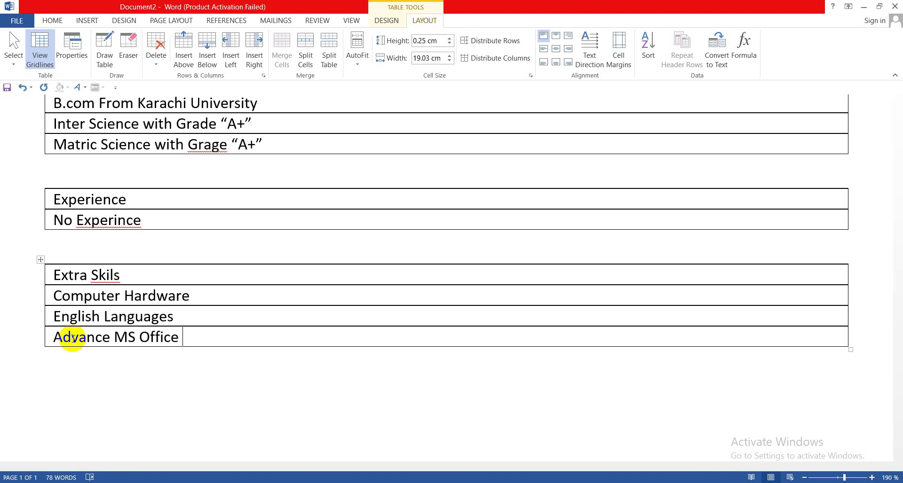
text(&)
text(o)
text(puter)
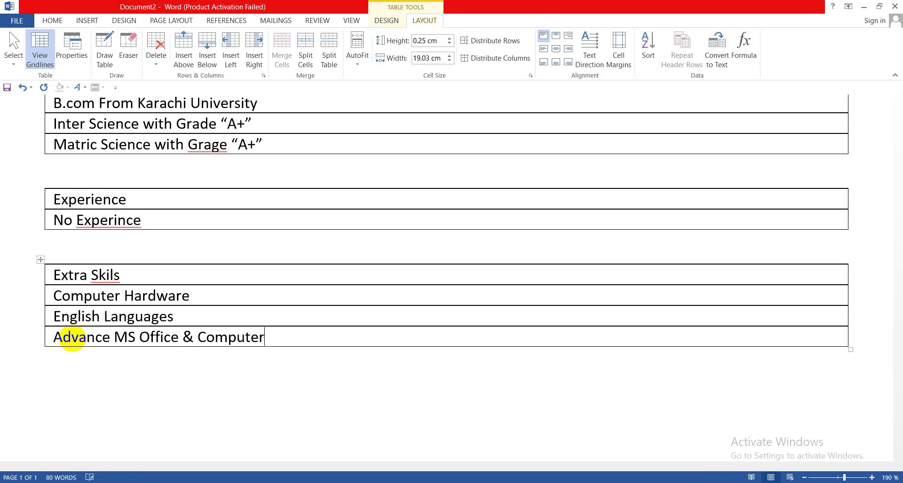
text( g)
text(G)
text(raphics an)
text(d we)
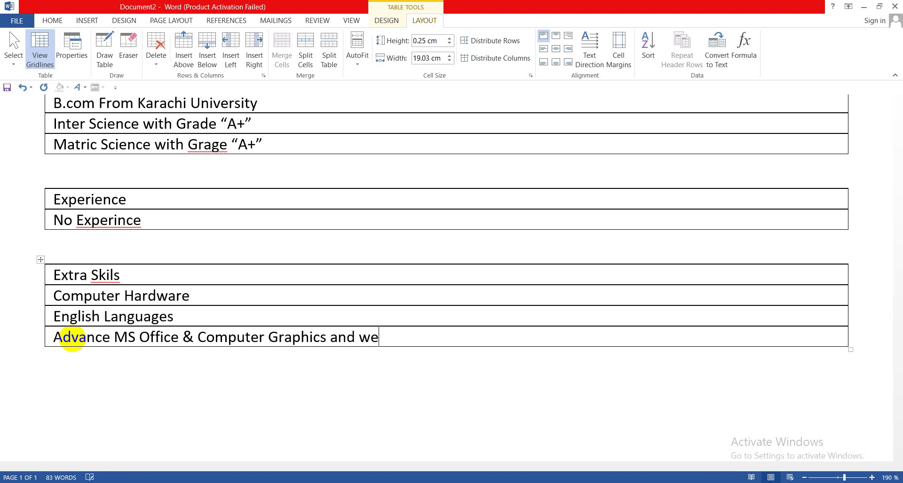
text(b desi)
text(gning)
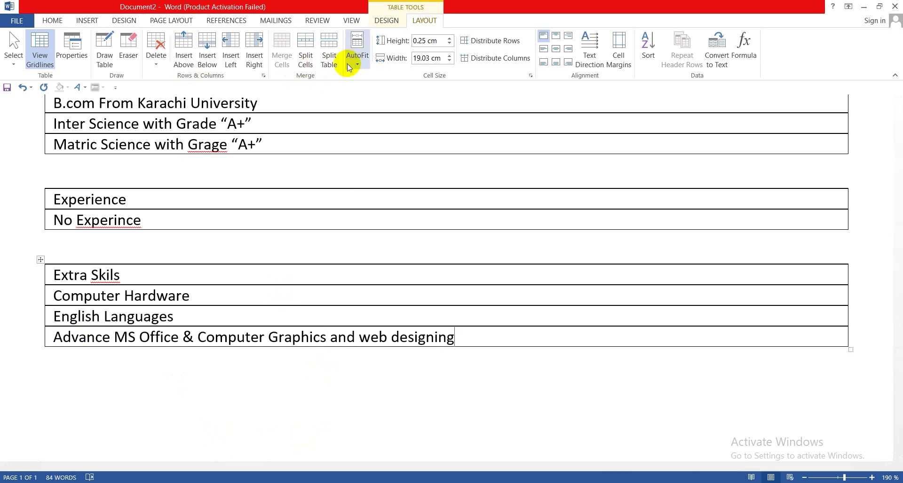
Add two empty rows below the skills and split them off into a separate table.
click(207, 58)
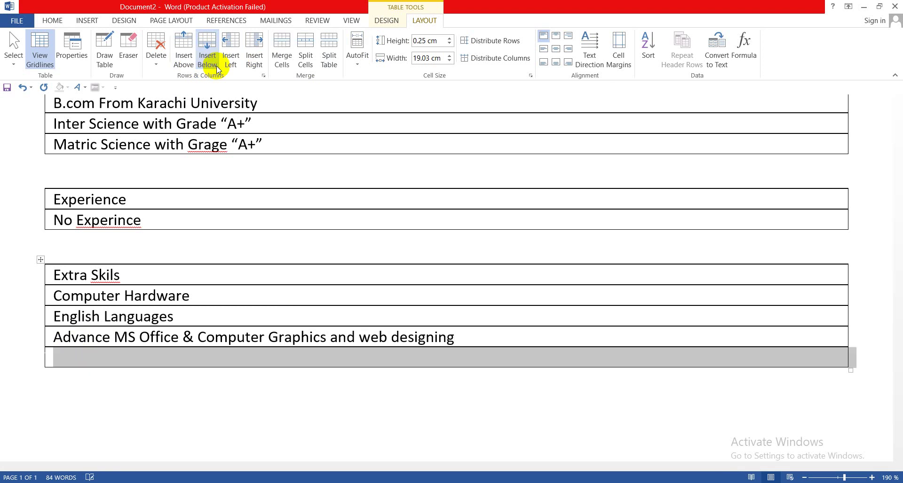
click(74, 366)
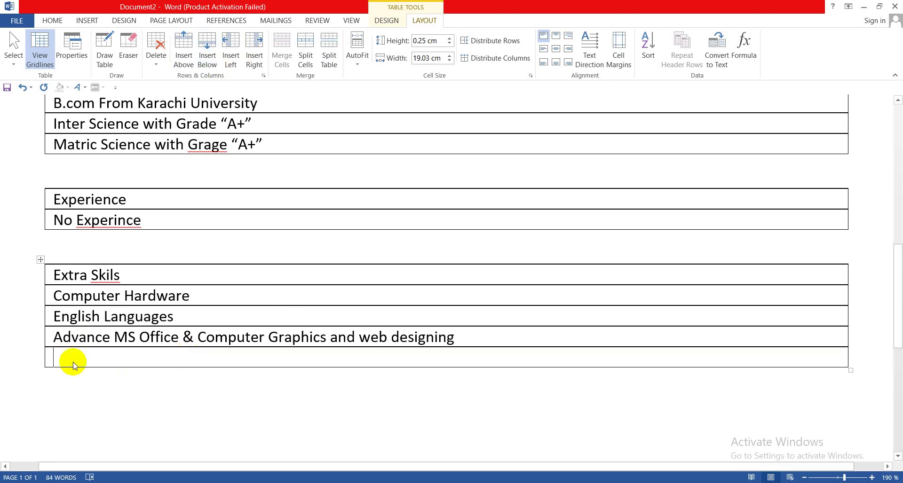
click(208, 62)
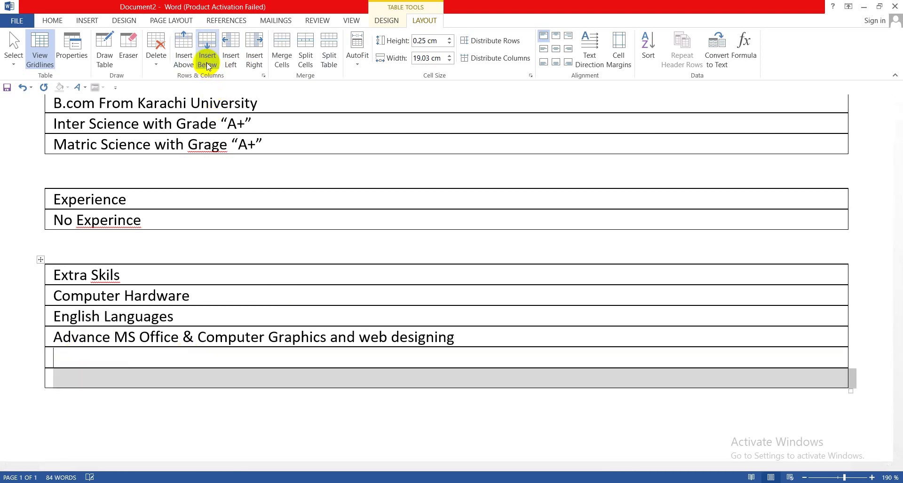
click(70, 351)
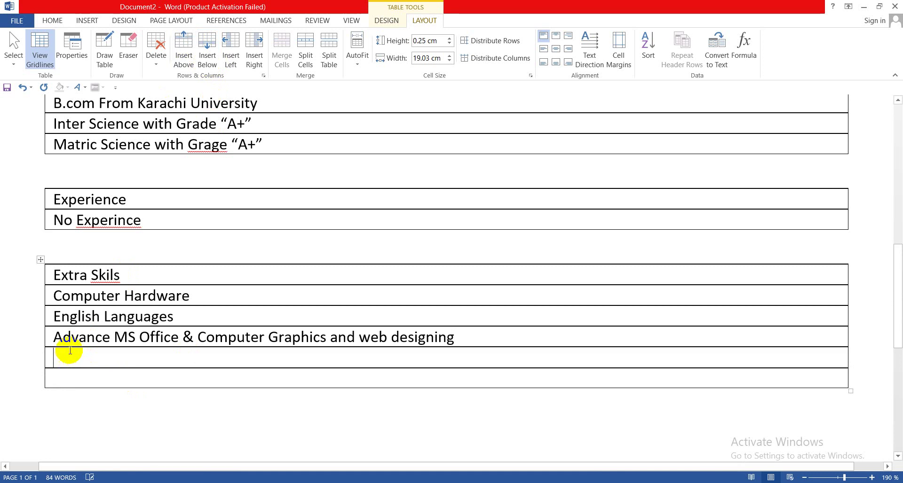
click(328, 64)
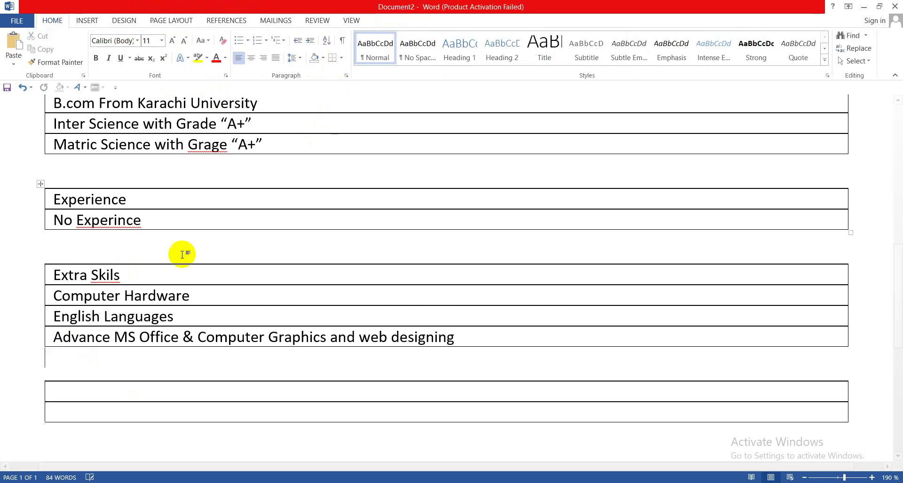
Type 'Refrences' in the new table's first row and 'Will be Furnished upon request' below.
click(82, 385)
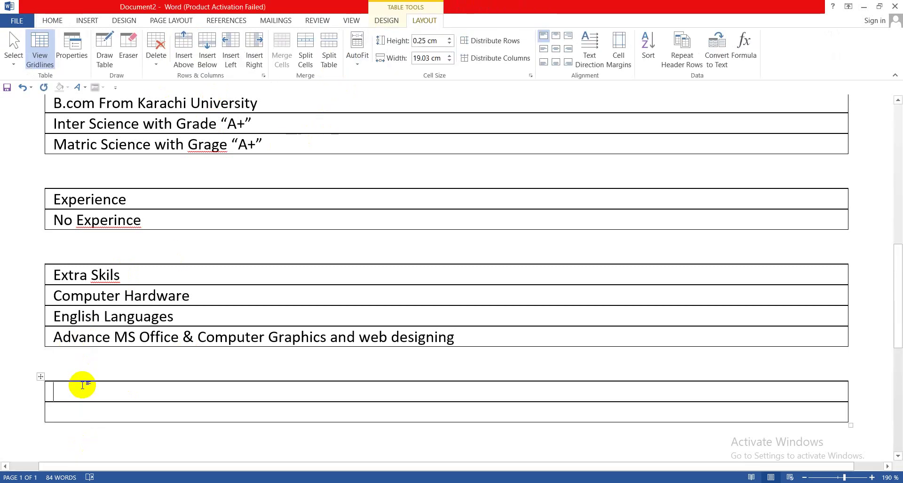
text(Re)
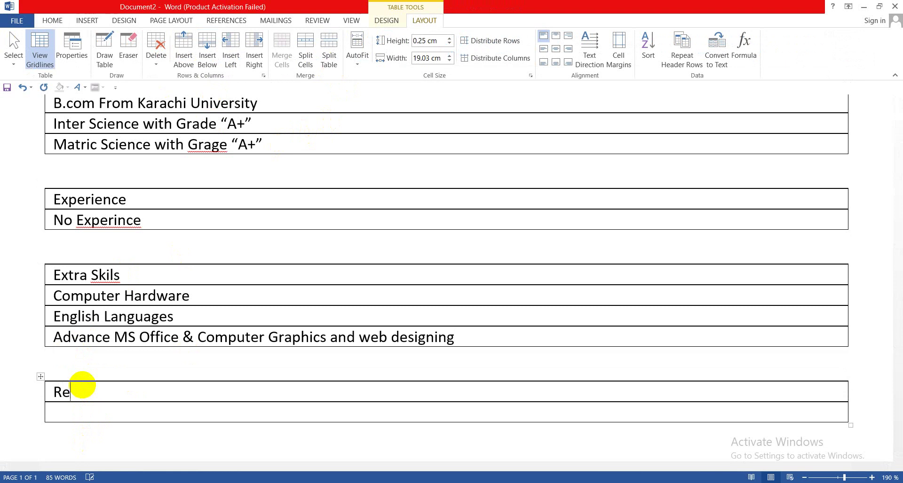
text(frences)
click(55, 416)
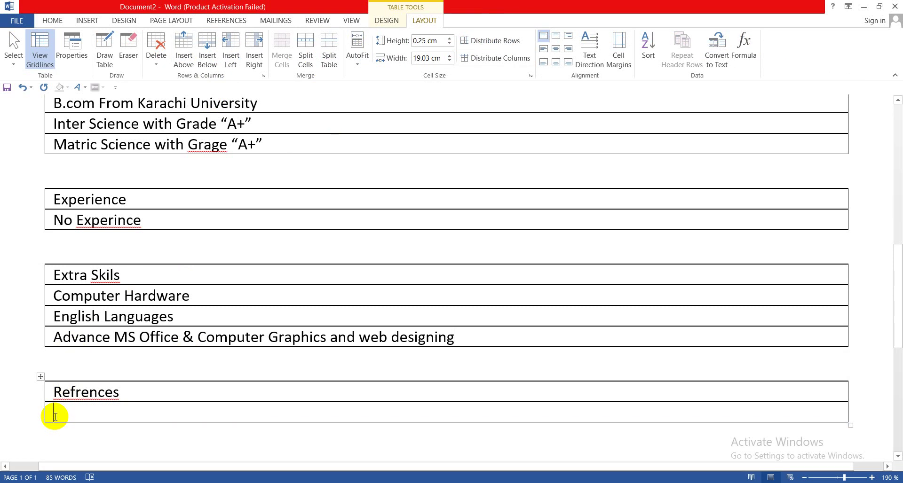
text(W)
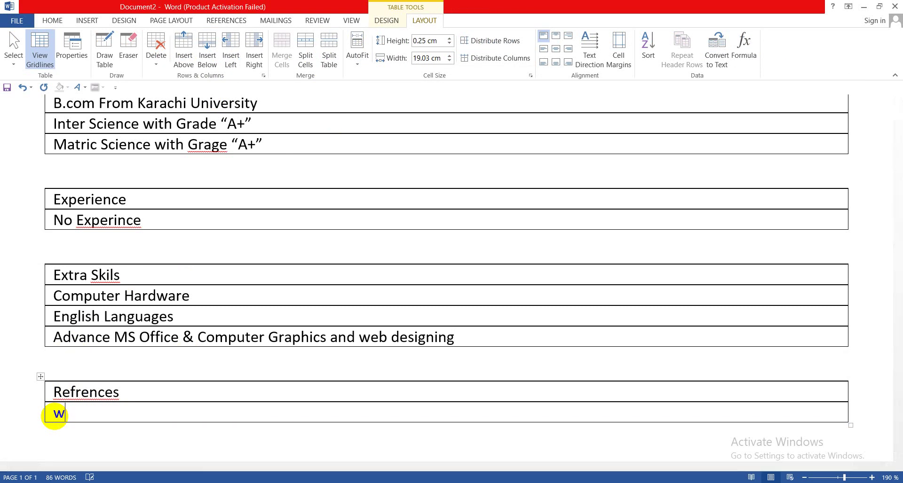
key(BackSpace)
text(W)
text(e Fu)
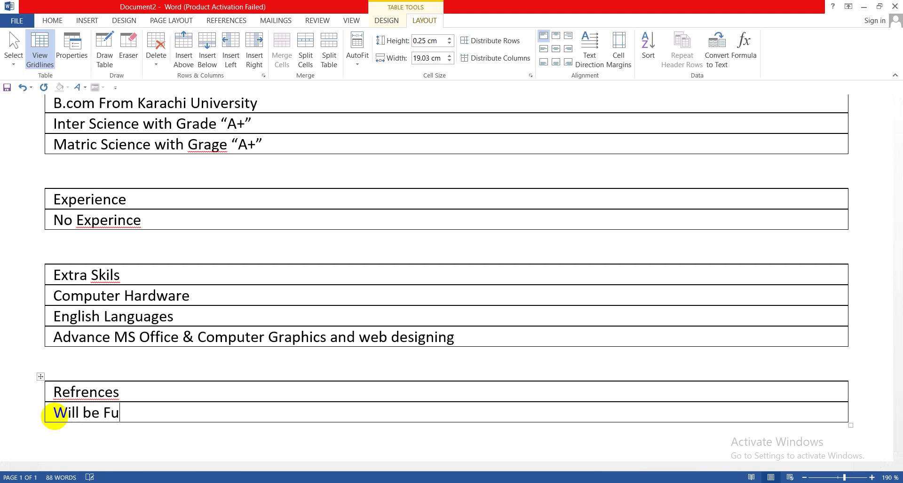
text(iu)
text(u)
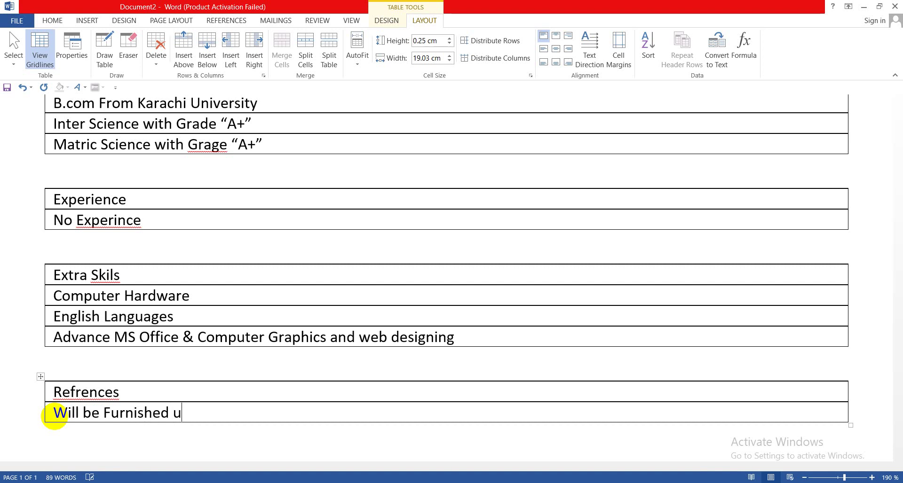
text(pon )
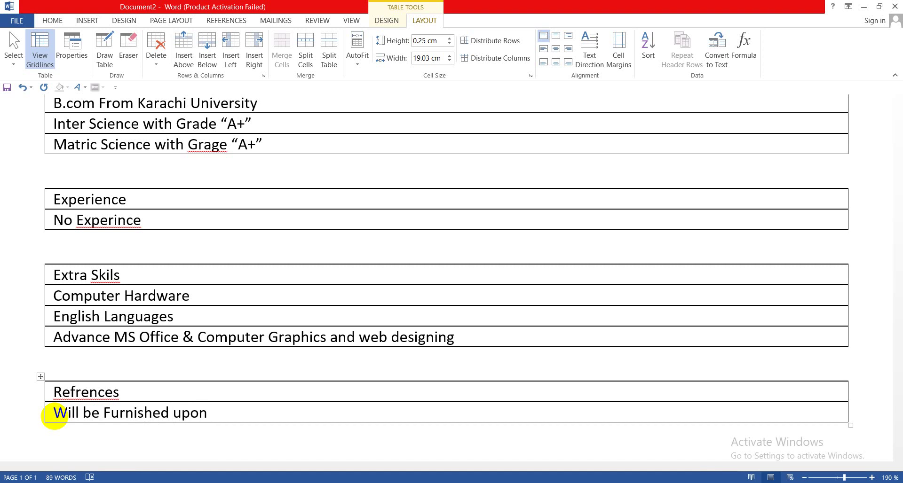
text(request)
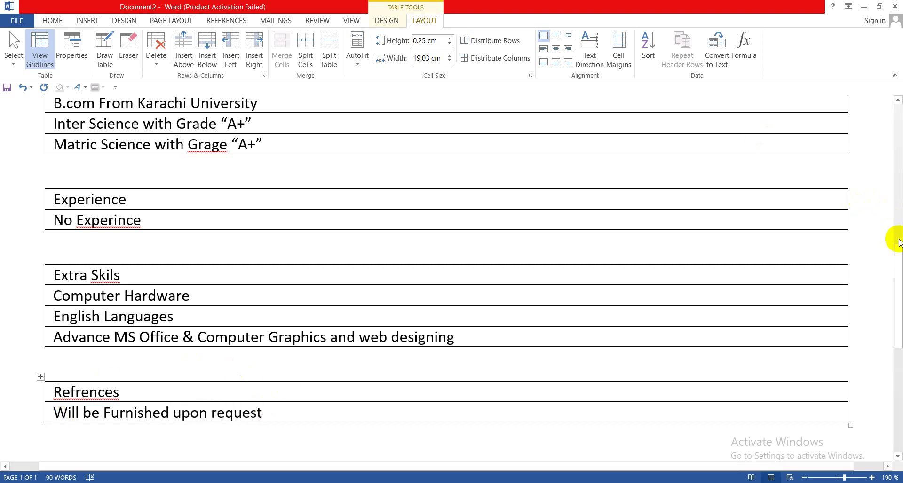
Format the applicant's name in the header cell as 18 pt Arial Black, centred.
drag(898, 264, 898, 135)
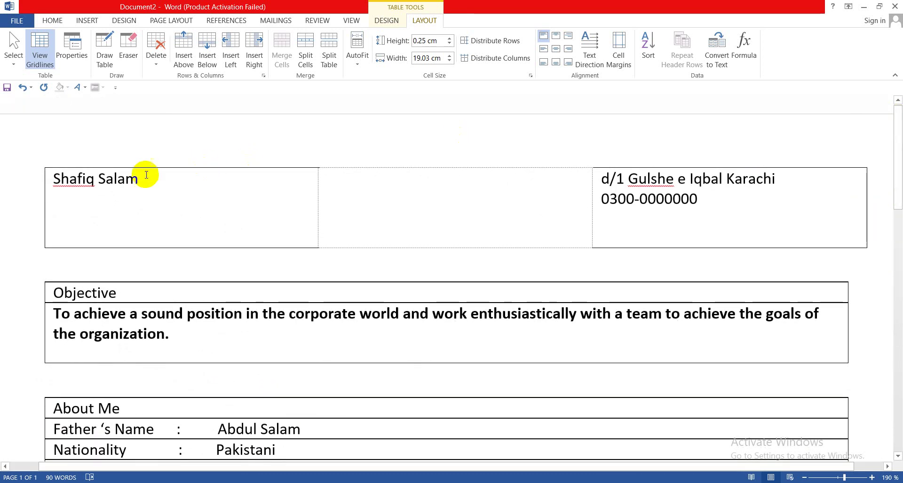
drag(54, 179, 150, 177)
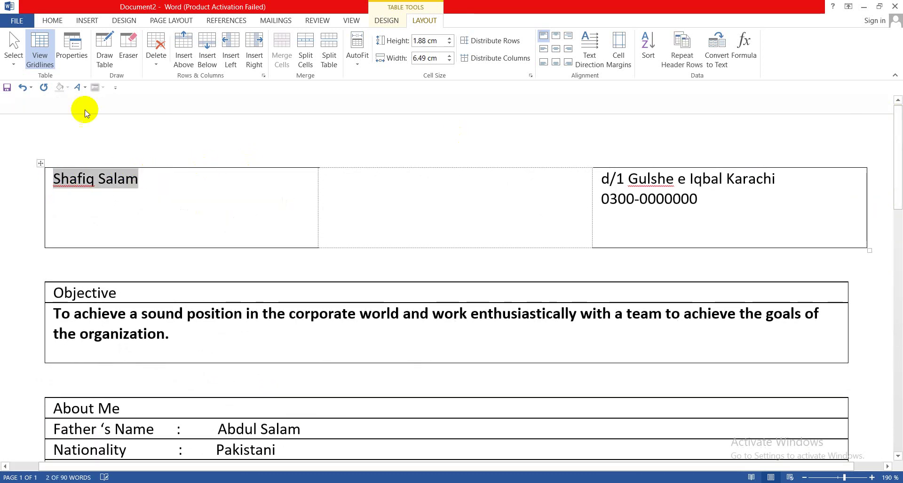
click(51, 21)
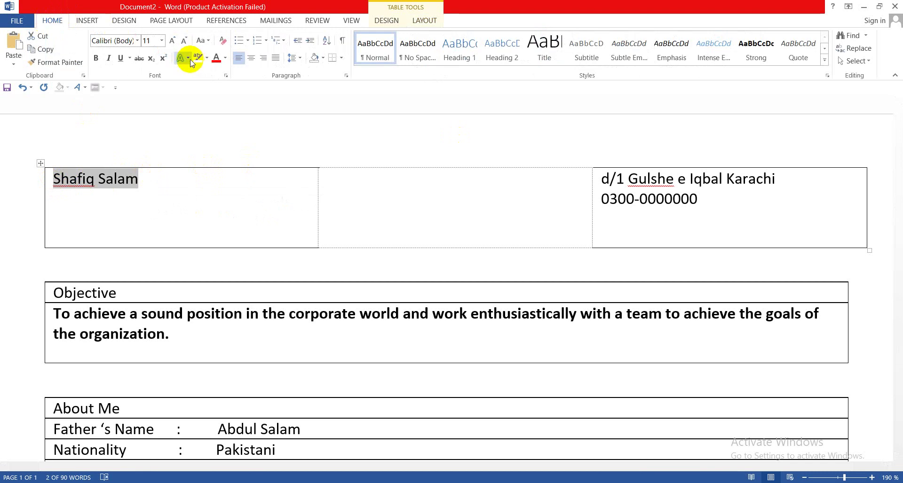
click(172, 41)
click(172, 41)
click(172, 41)
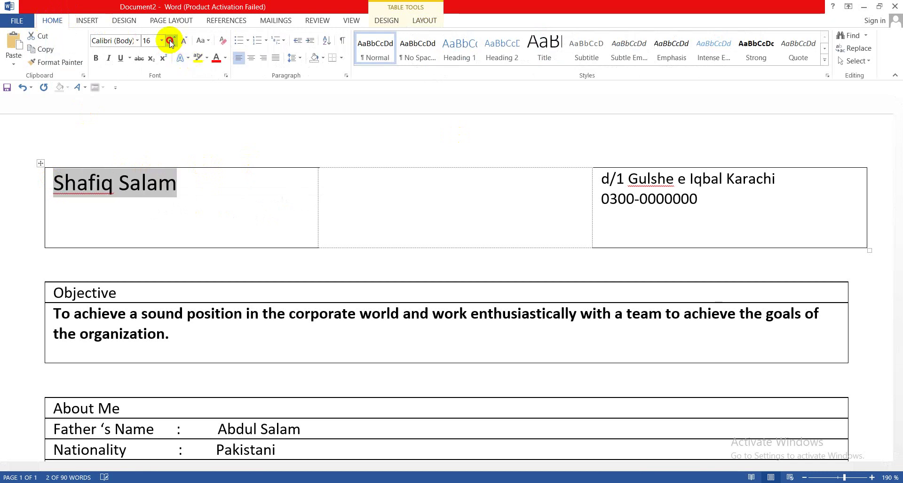
click(172, 41)
click(172, 41)
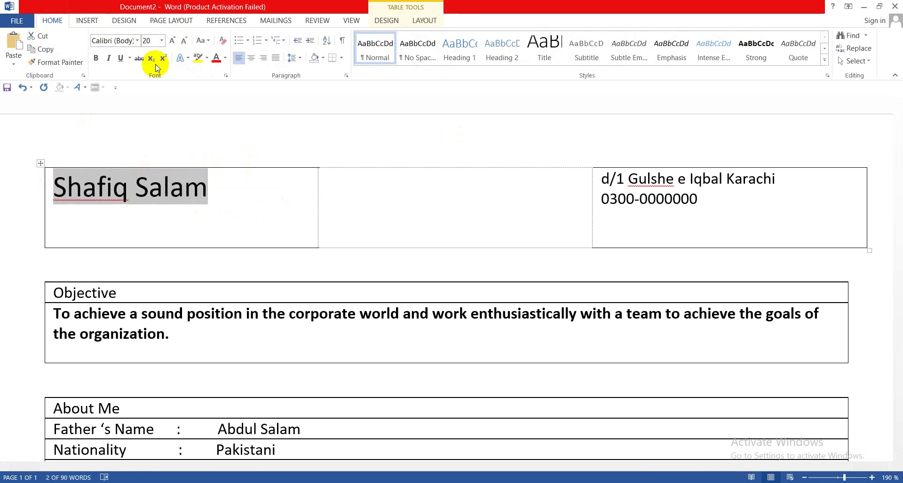
click(183, 42)
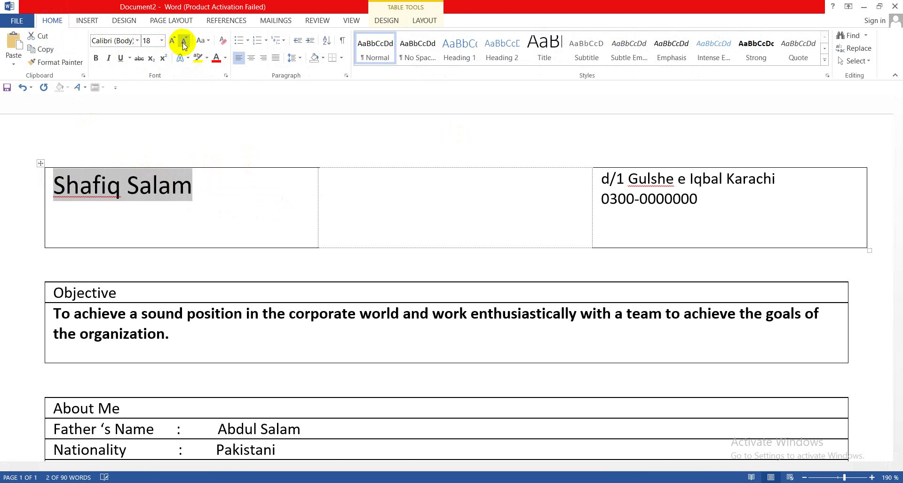
click(138, 41)
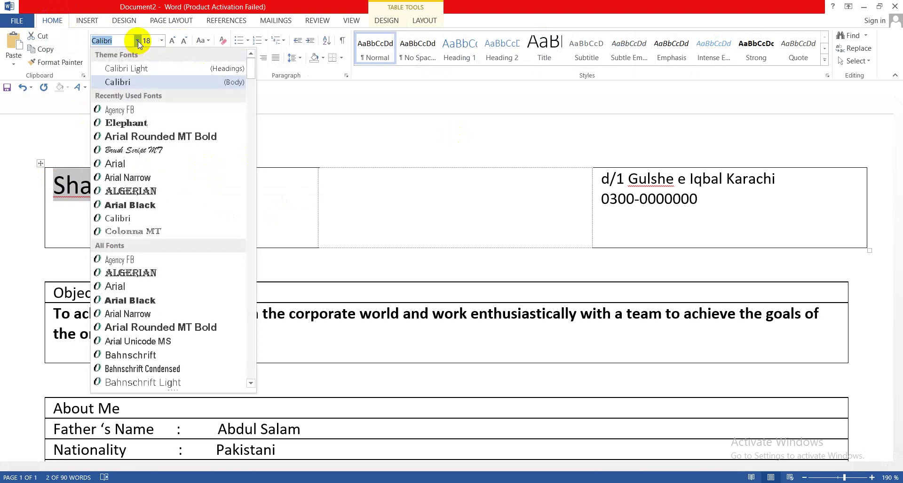
click(151, 205)
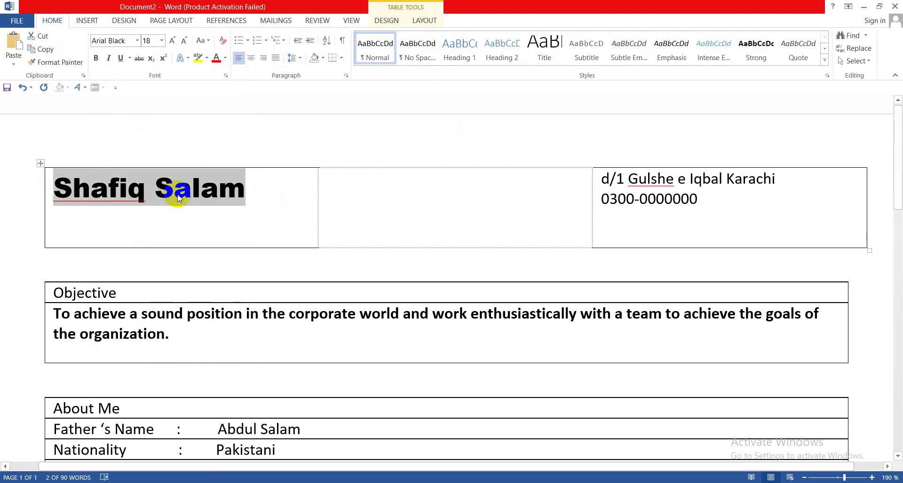
click(252, 61)
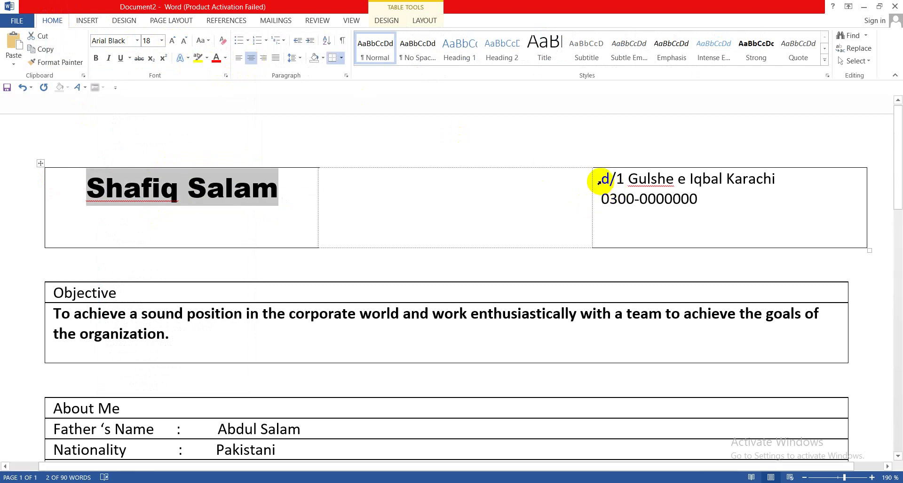
Capitalise the address's first letter to 'D' and make the address and phone lines bold 12 pt.
drag(601, 180, 606, 180)
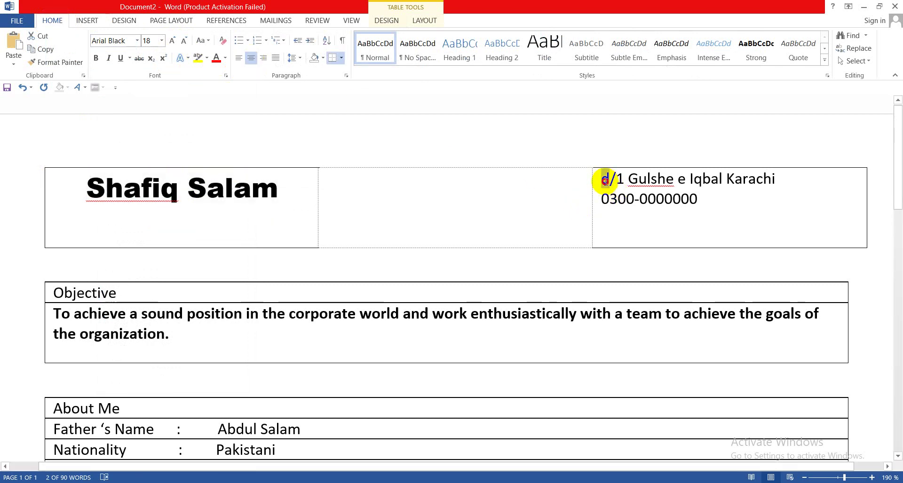
text(D)
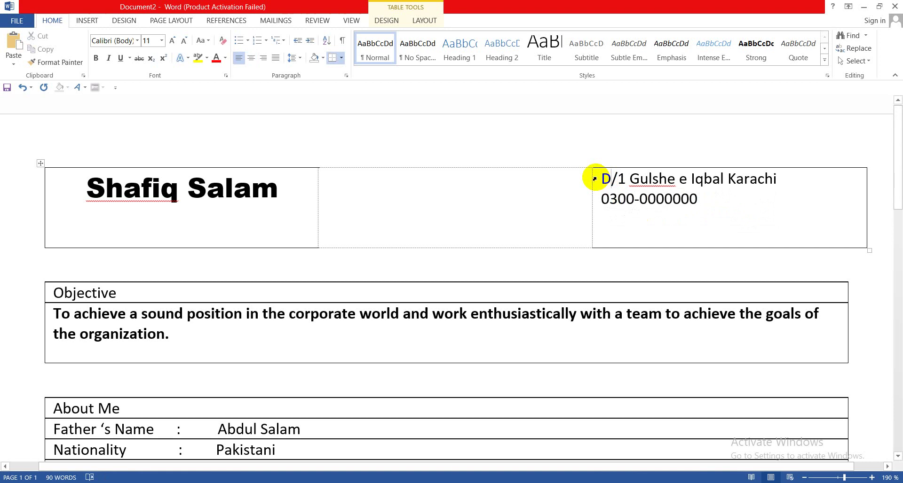
drag(601, 179, 709, 228)
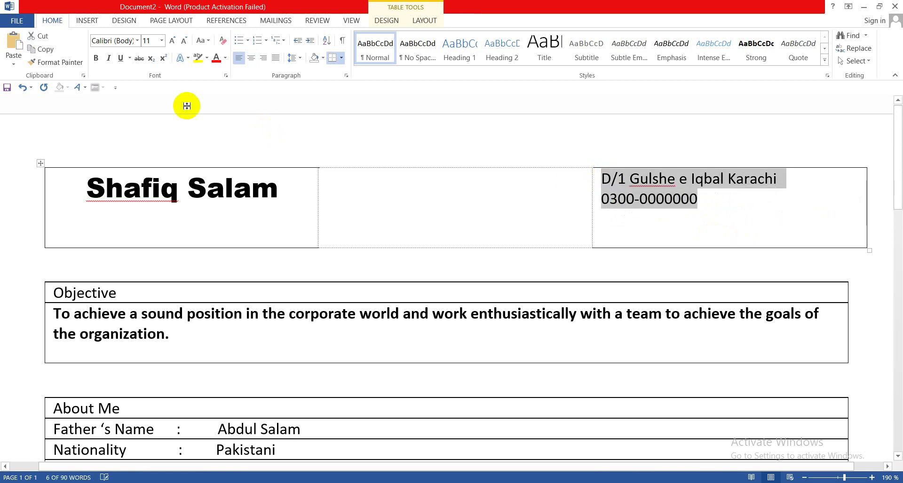
click(173, 41)
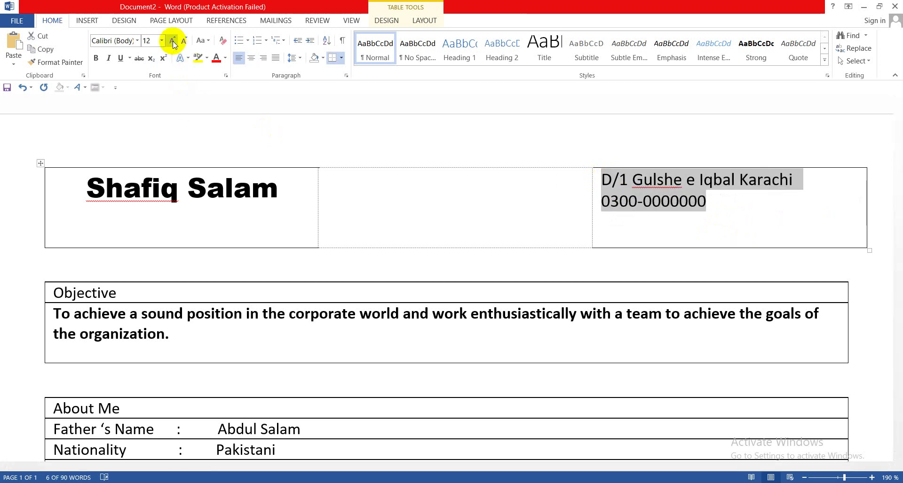
click(97, 57)
click(97, 57)
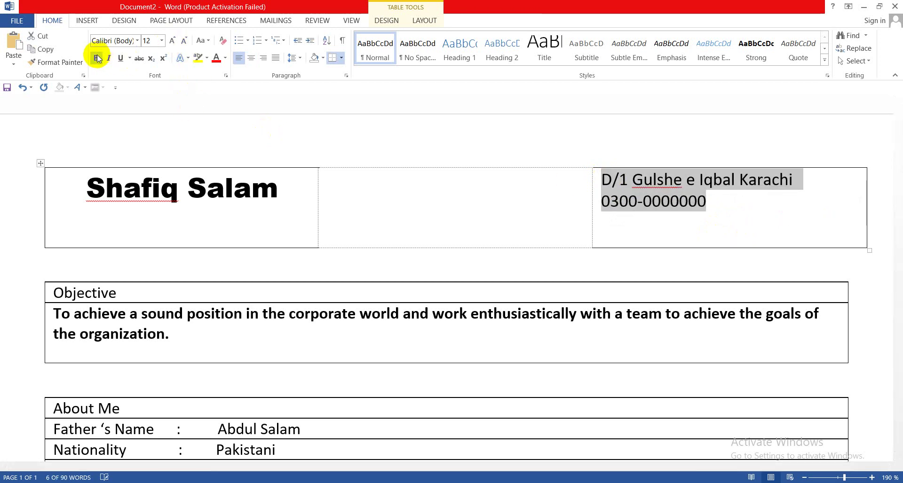
click(97, 58)
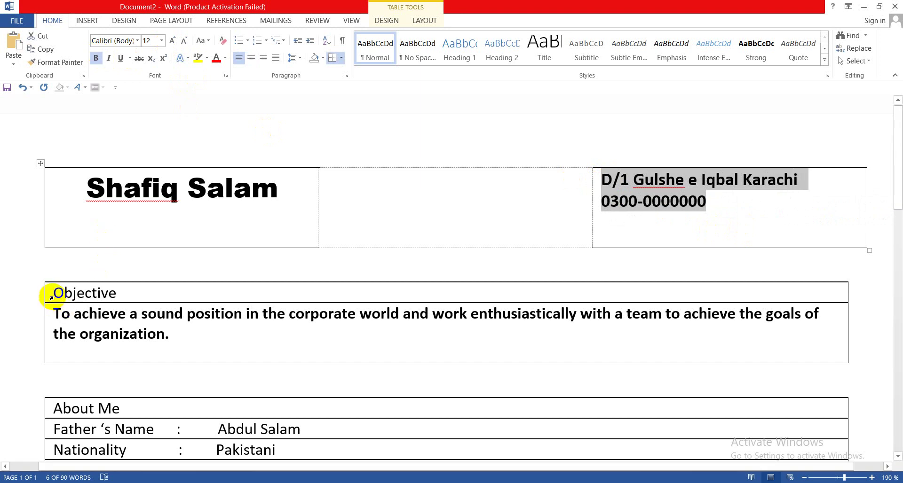
Make the Objective heading bold 14 pt and shade its row light blue.
drag(52, 294, 118, 293)
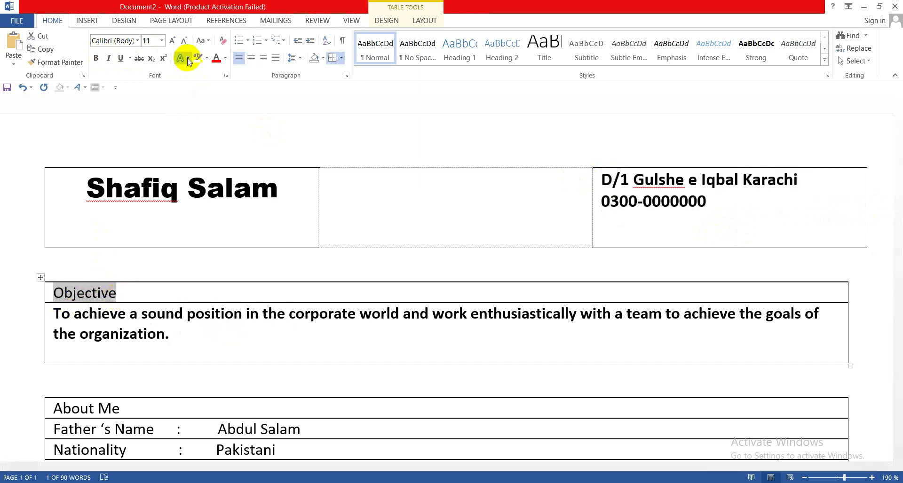
click(172, 42)
click(172, 42)
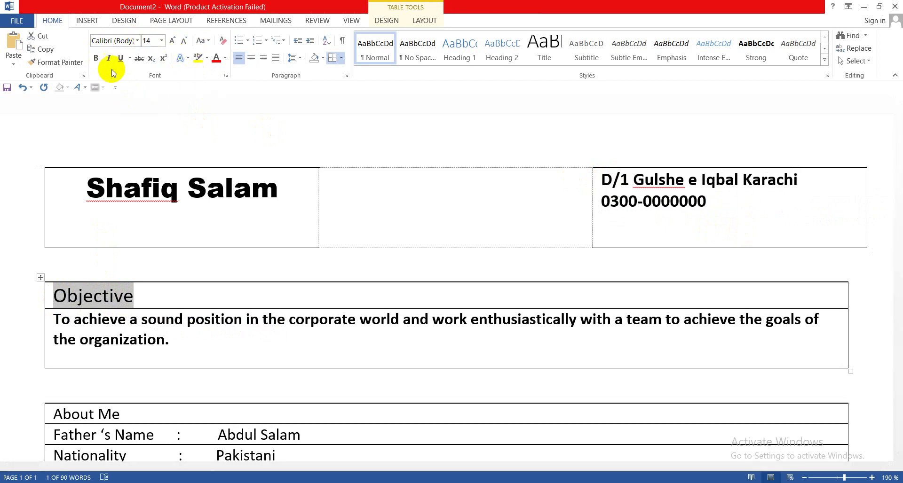
click(96, 58)
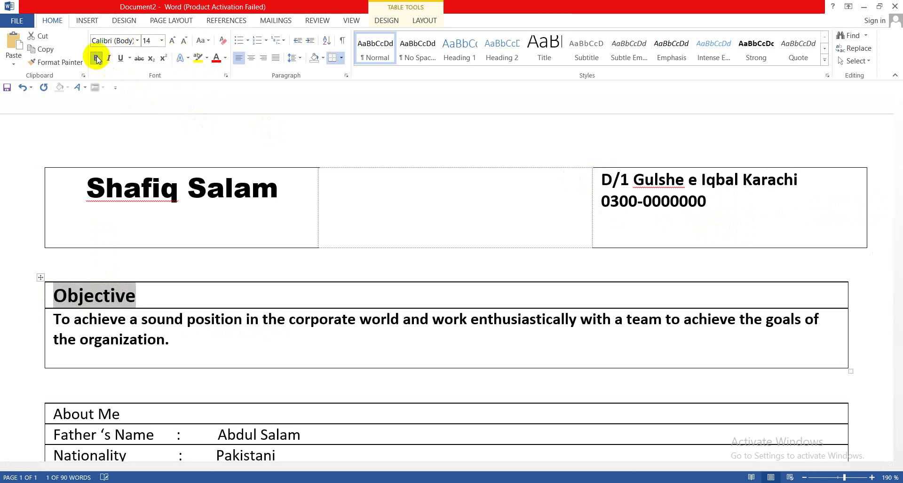
click(323, 58)
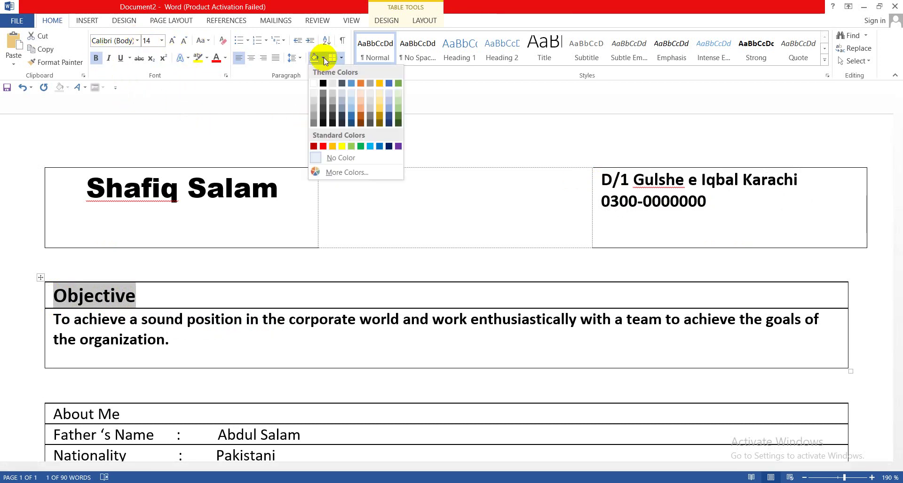
click(371, 147)
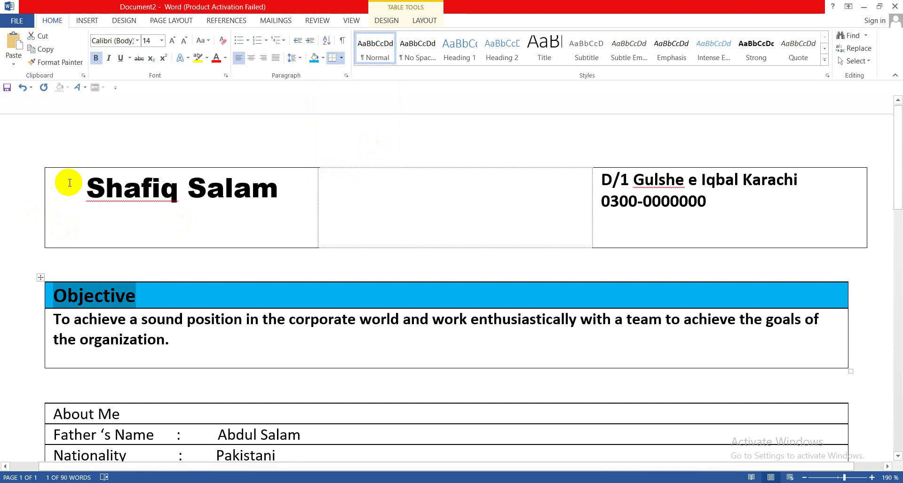
Shade the name's header cell light blue and the address cell blue.
drag(78, 185, 305, 225)
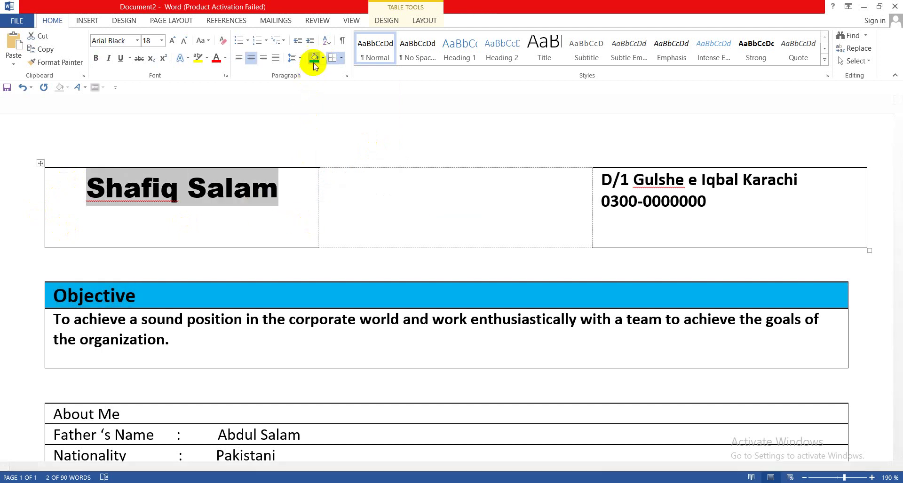
click(314, 57)
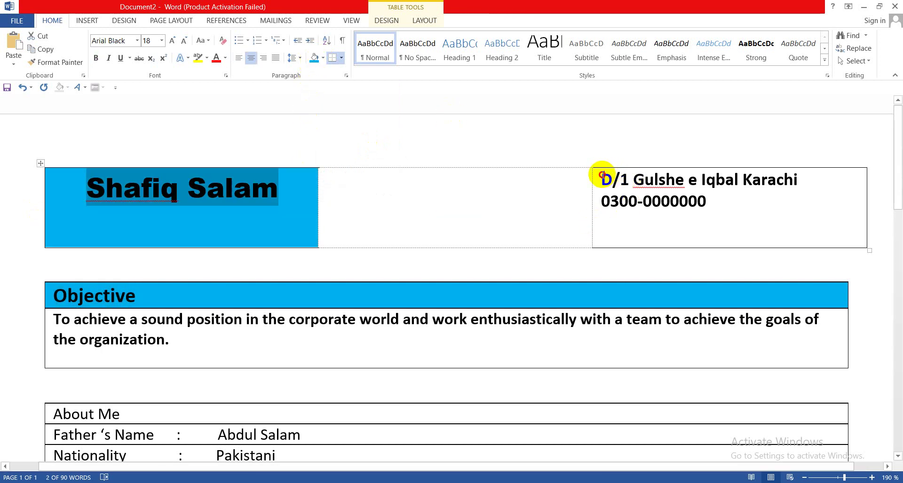
click(600, 178)
click(318, 64)
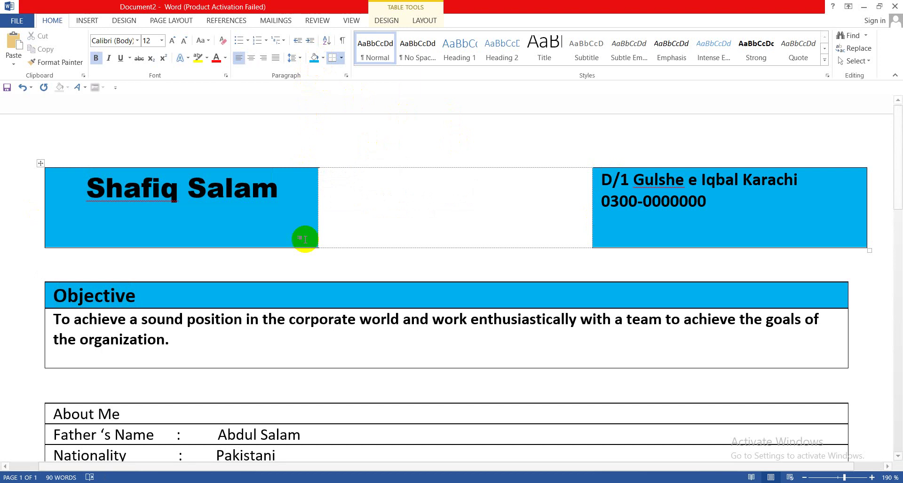
Make all the text from the Objective heading to the end of the CV bold.
drag(74, 320, 85, 318)
click(56, 295)
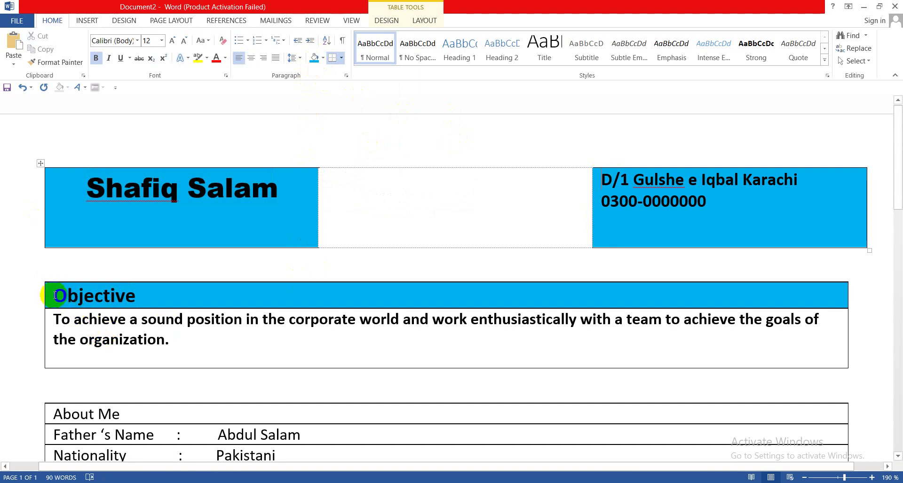
double_click(61, 318)
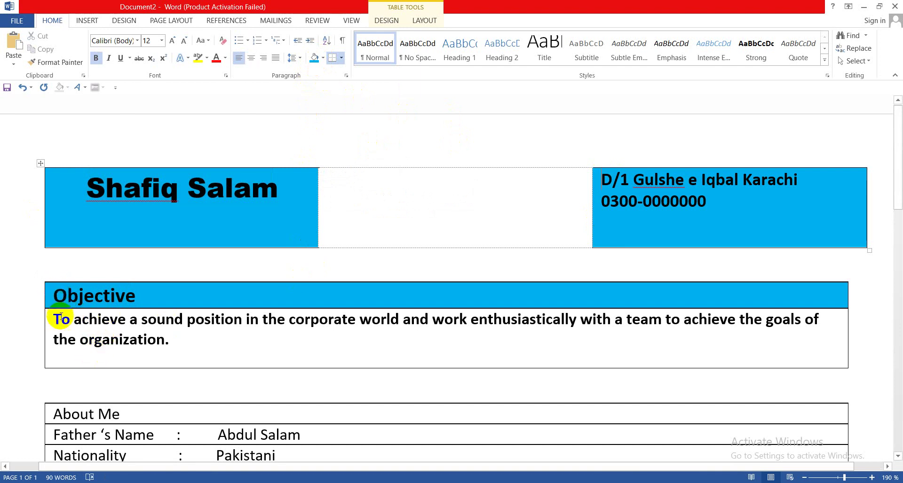
drag(50, 294, 486, 475)
click(95, 58)
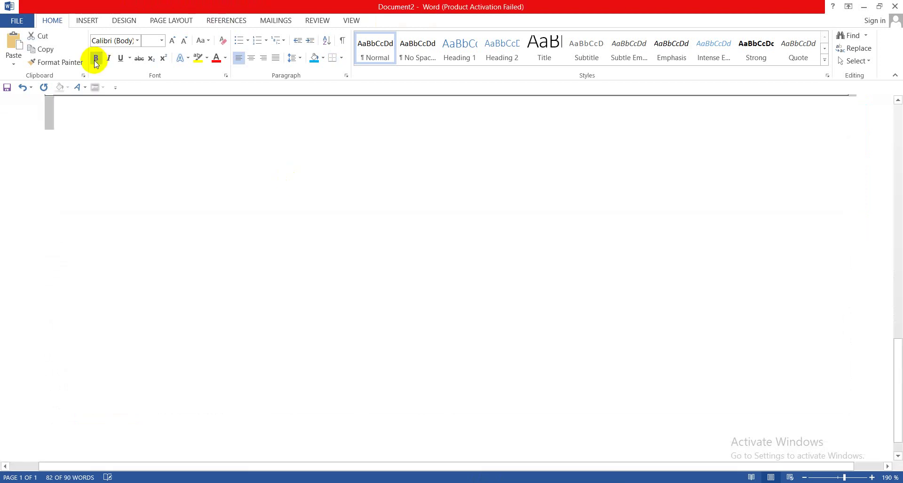
drag(893, 383, 886, 189)
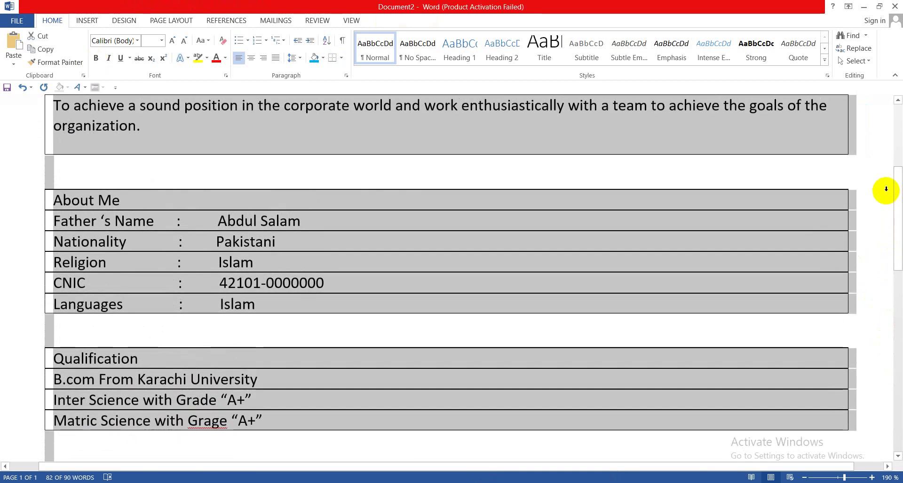
click(97, 59)
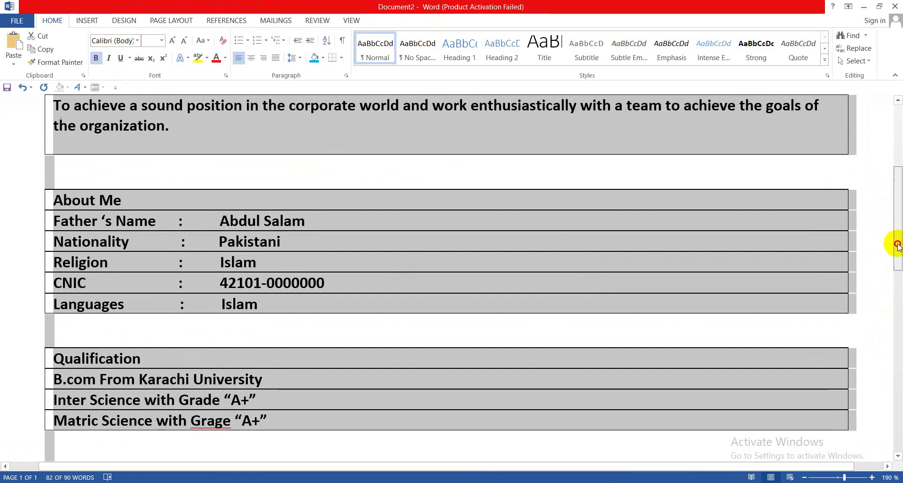
drag(897, 246, 889, 193)
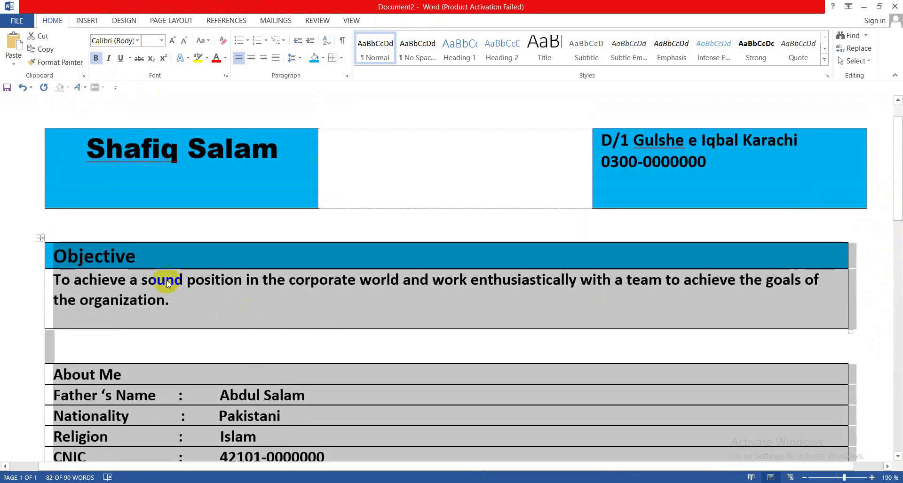
drag(136, 256, 58, 247)
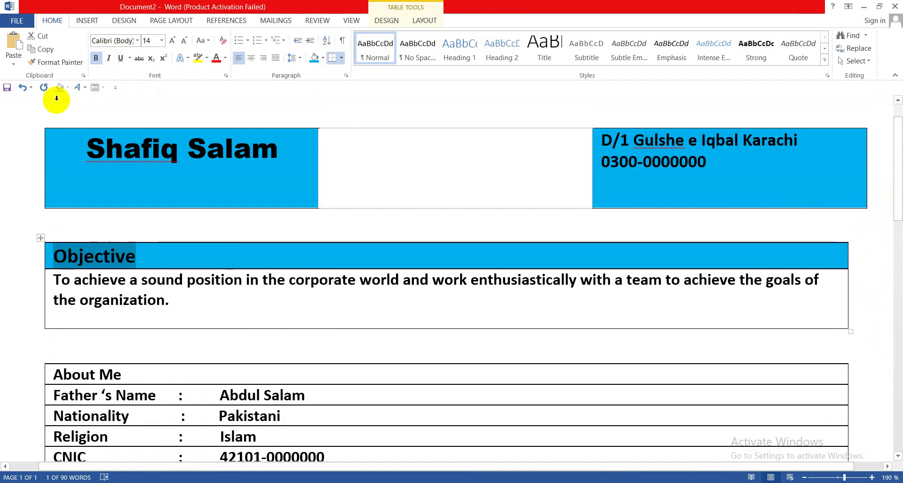
Format-paint the Objective heading's style onto About Me, Qualification, Experience, Extra Skils and Refrences.
click(62, 62)
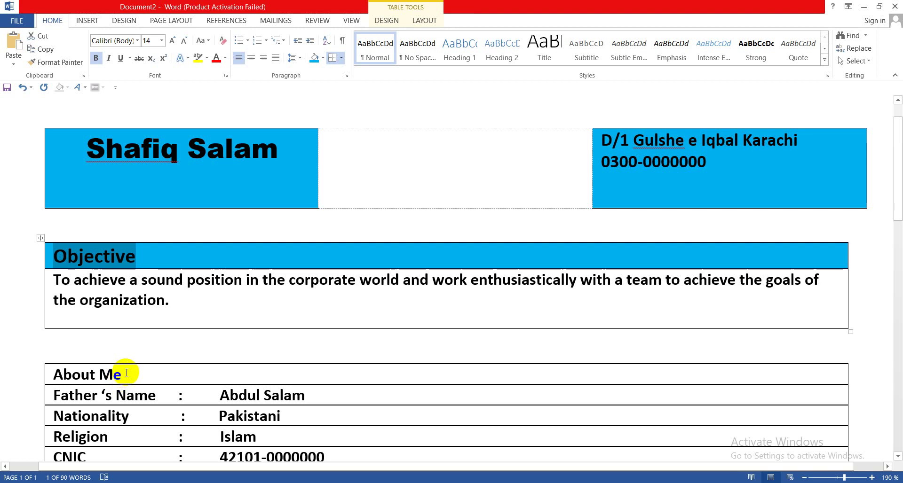
click(52, 62)
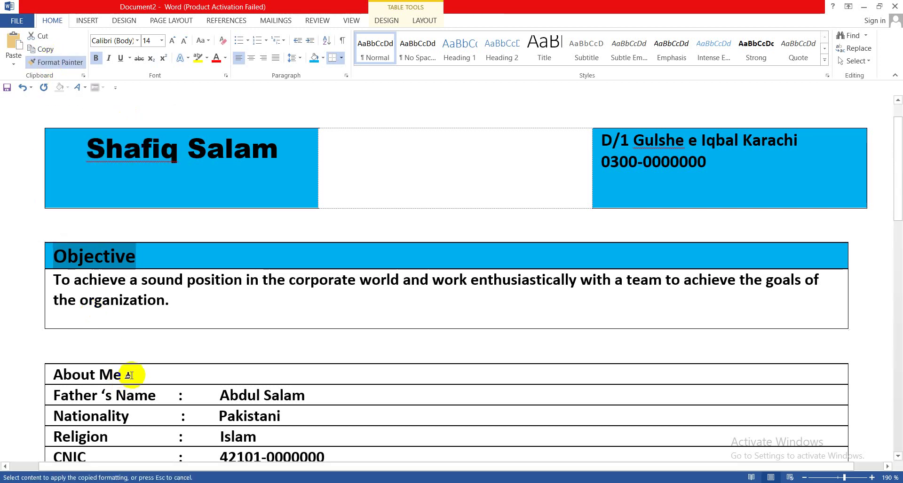
drag(129, 375, 56, 375)
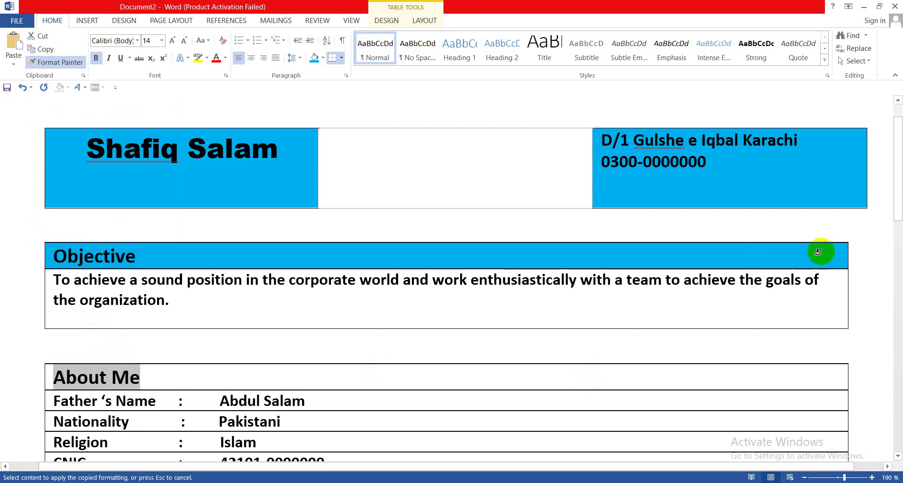
drag(898, 207, 893, 257)
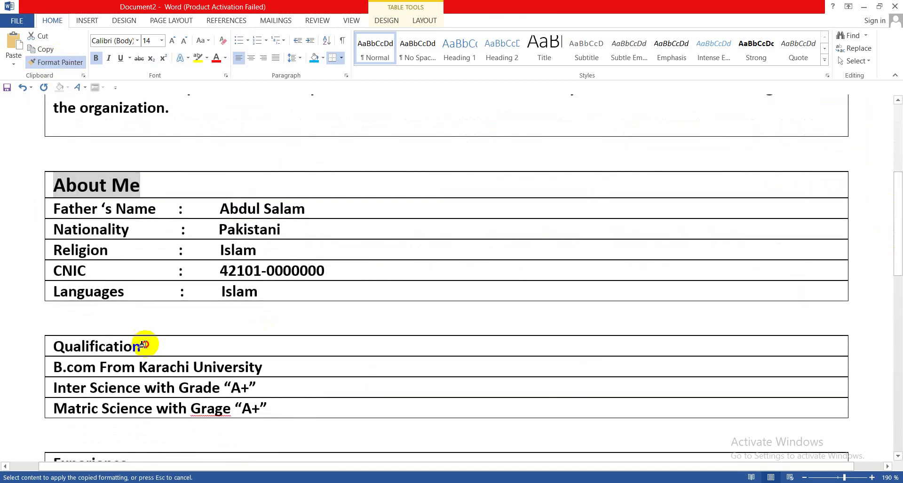
drag(142, 343, 60, 348)
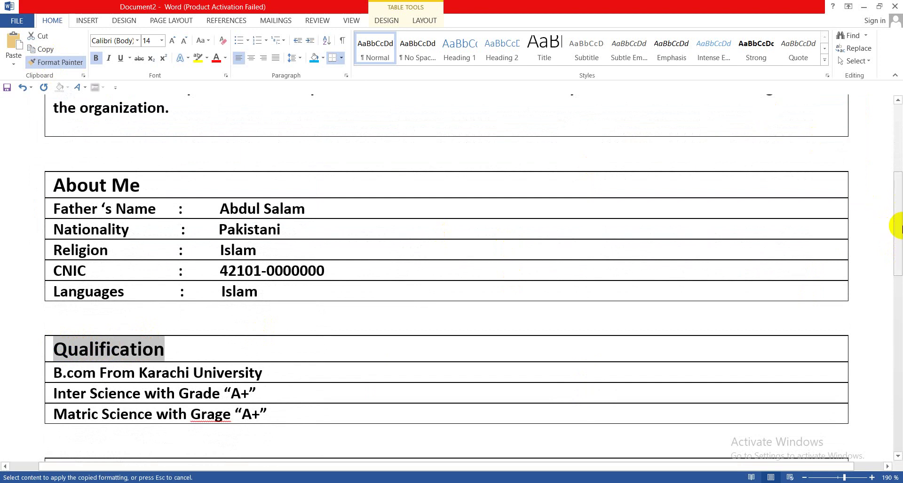
drag(898, 225, 898, 274)
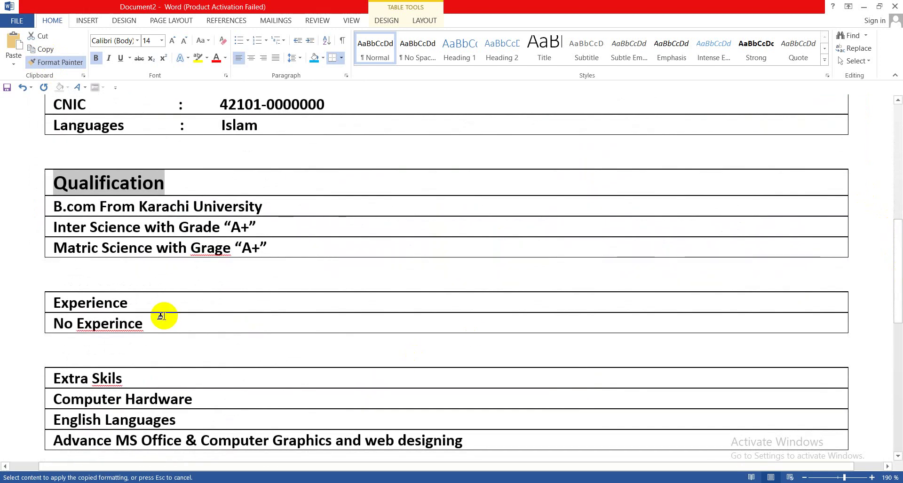
drag(133, 304, 49, 302)
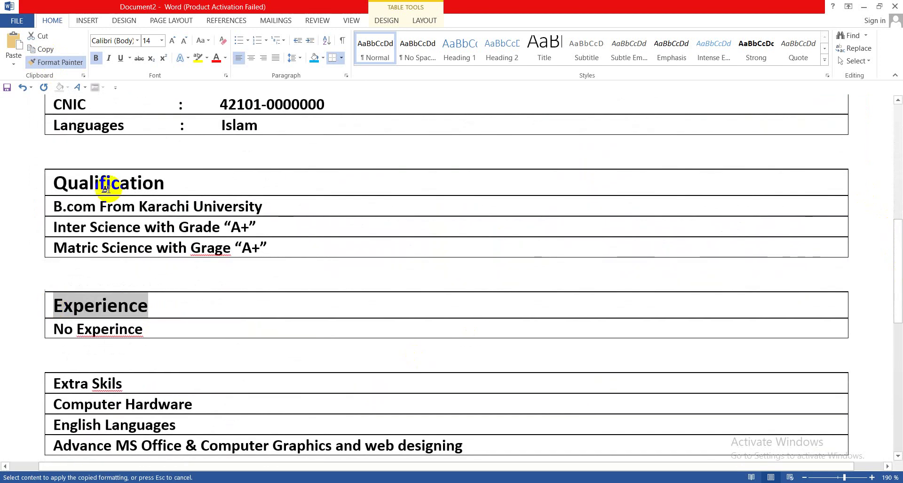
drag(127, 383, 55, 385)
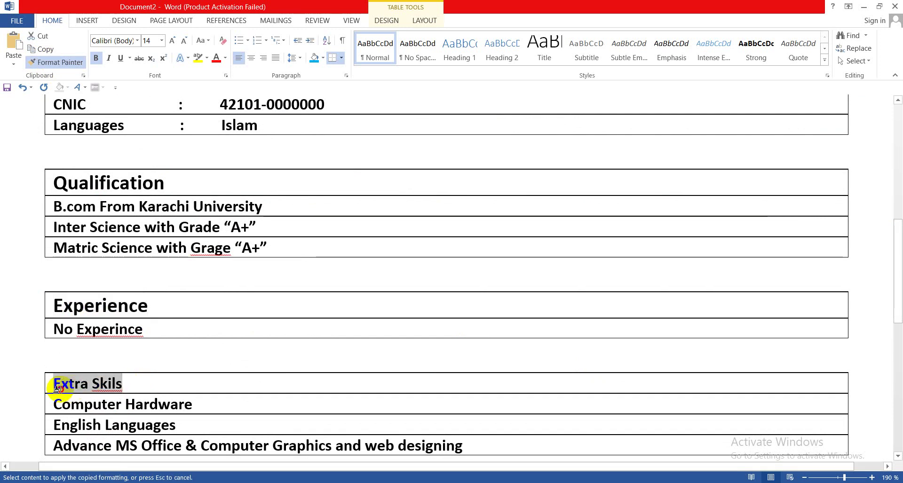
drag(898, 242, 898, 282)
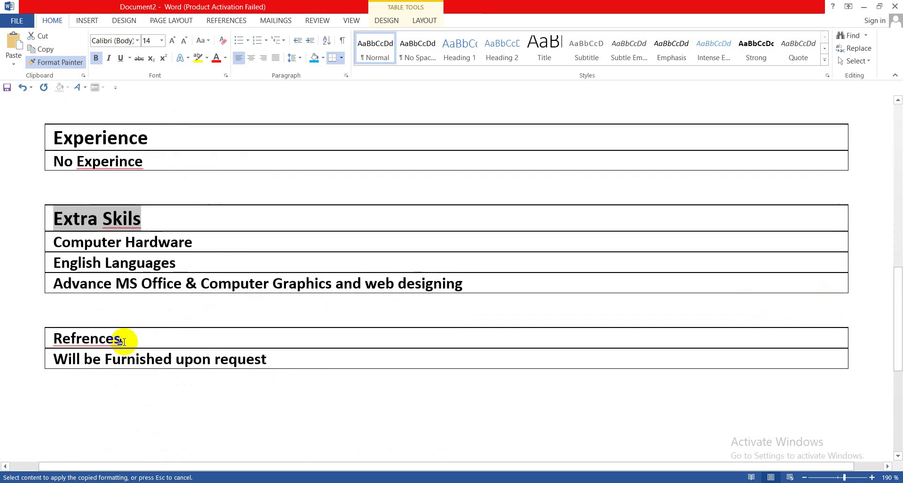
drag(122, 339, 49, 343)
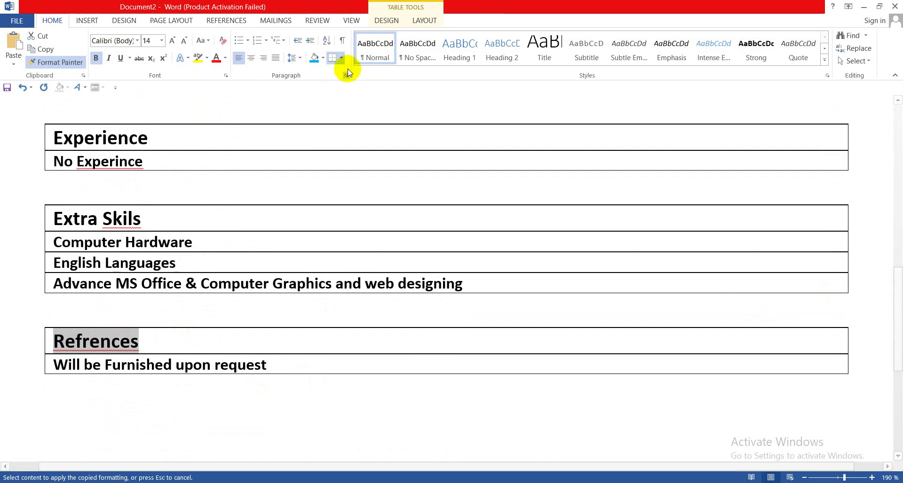
Apply the light blue shading to the Refrences and Extra Skils heading rows.
click(314, 59)
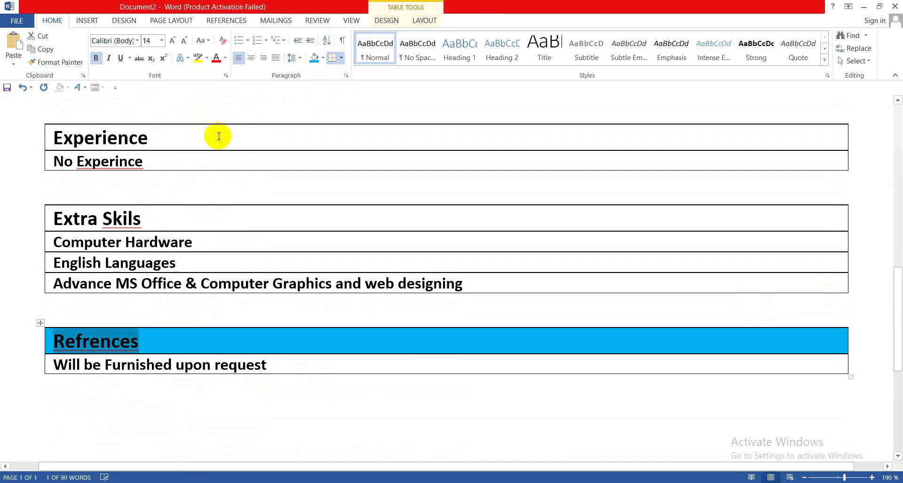
click(145, 221)
click(312, 62)
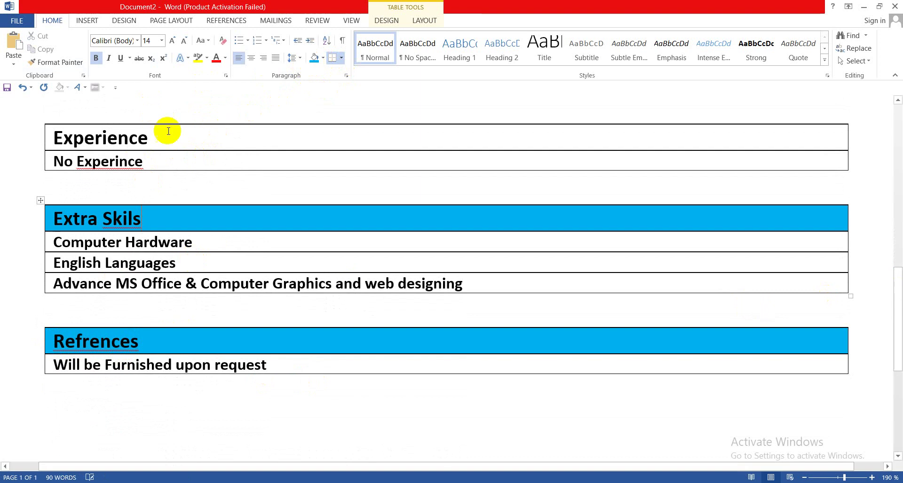
Shade the Experience, Qualification and About Me heading rows the same light blue.
click(314, 59)
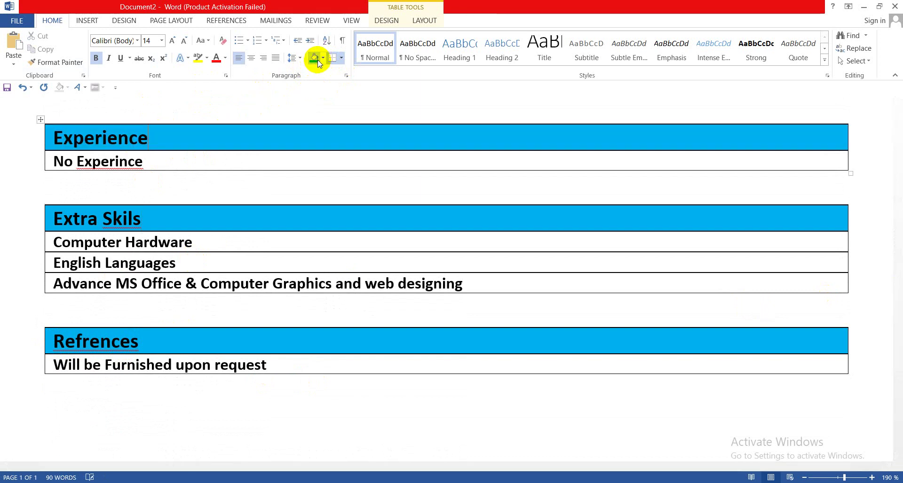
drag(897, 306, 889, 229)
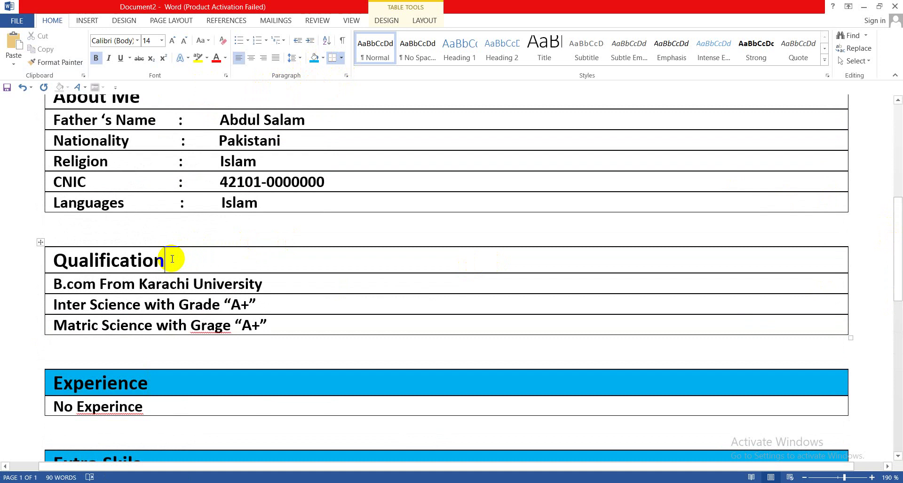
click(311, 64)
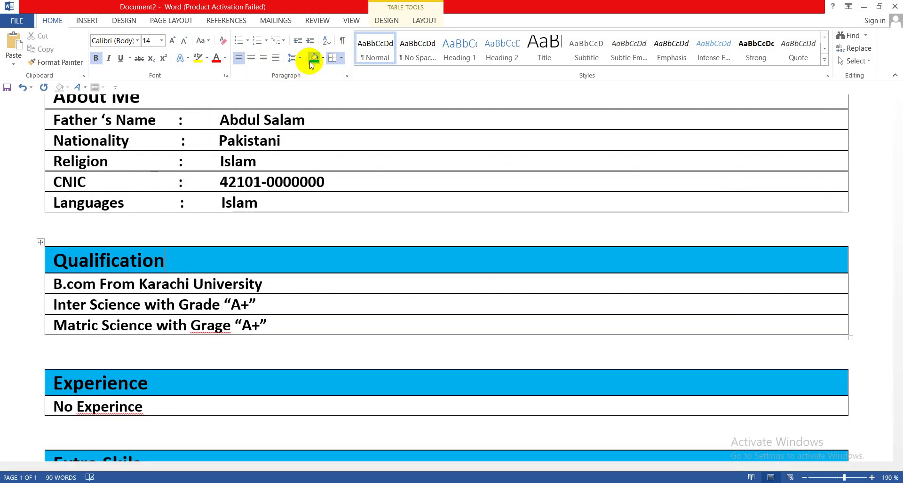
scroll(144, 97, up, 1)
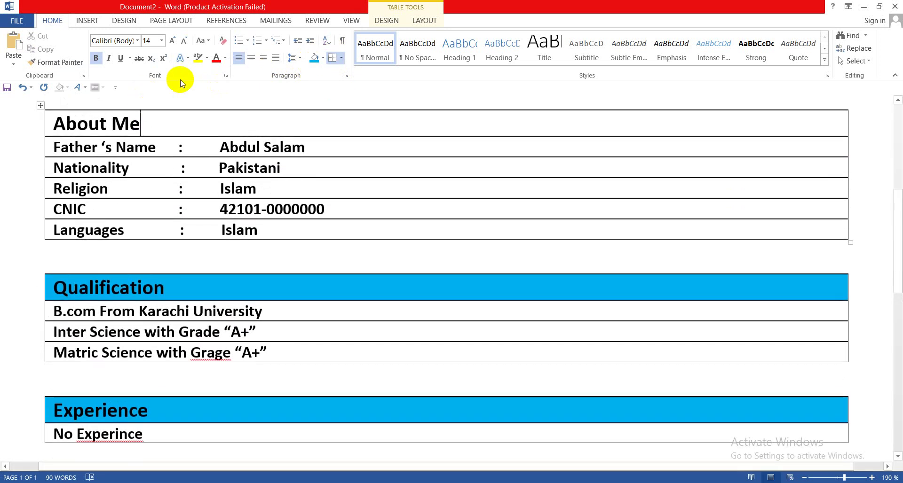
click(315, 61)
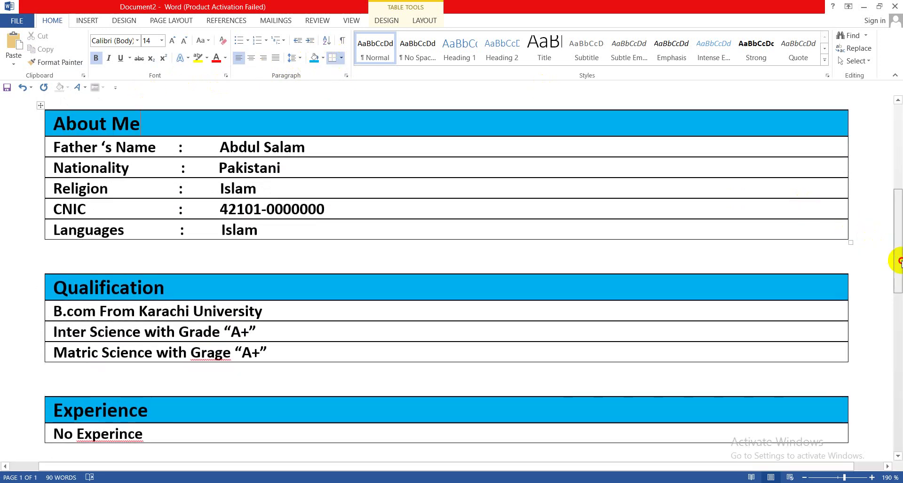
mouse_move(897, 258)
mouse_down()
mouse_move(898, 206)
mouse_move(898, 348)
mouse_move(896, 228)
mouse_up()
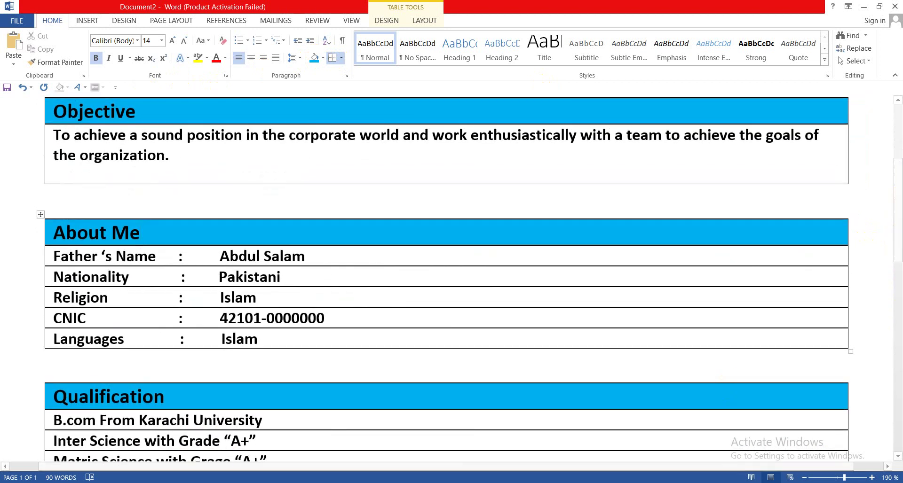
Zoom the CV out to 80% and scroll through the full page of blue-headed sections.
click(803, 478)
click(804, 478)
click(803, 478)
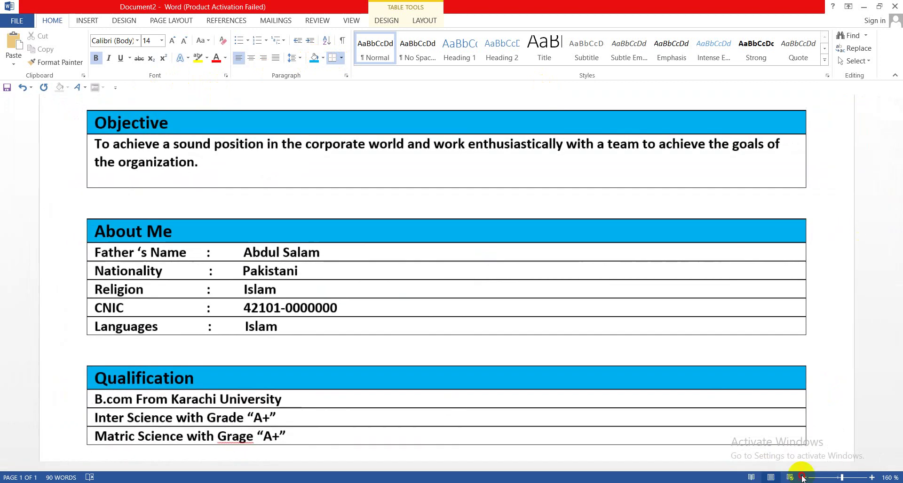
click(803, 477)
click(803, 478)
click(804, 478)
click(803, 478)
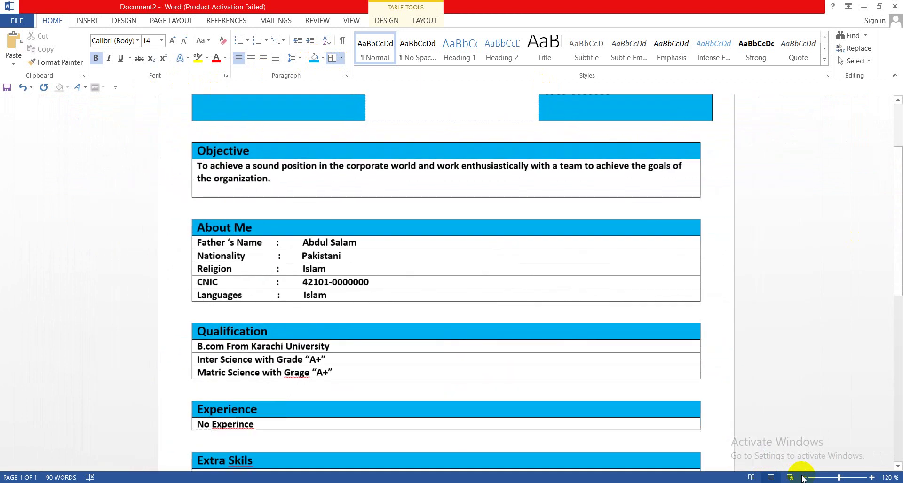
click(803, 478)
click(803, 477)
click(803, 478)
click(803, 478)
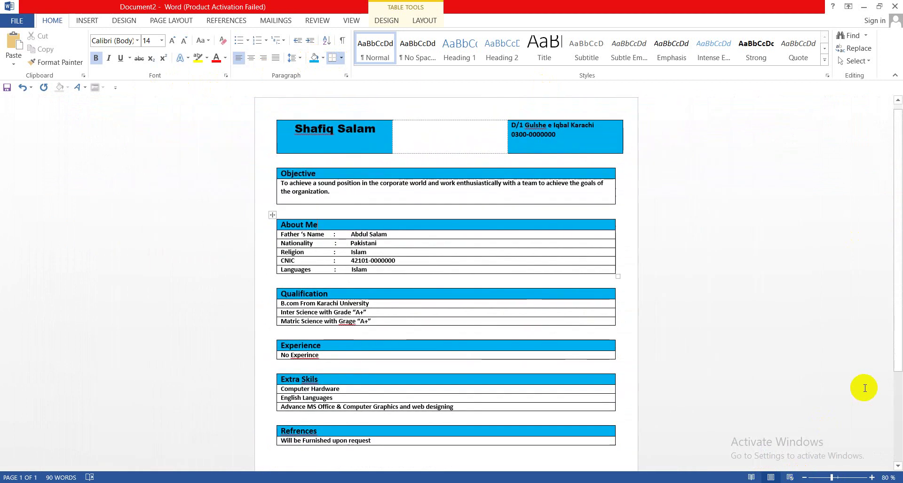
scroll(895, 320, down, 4)
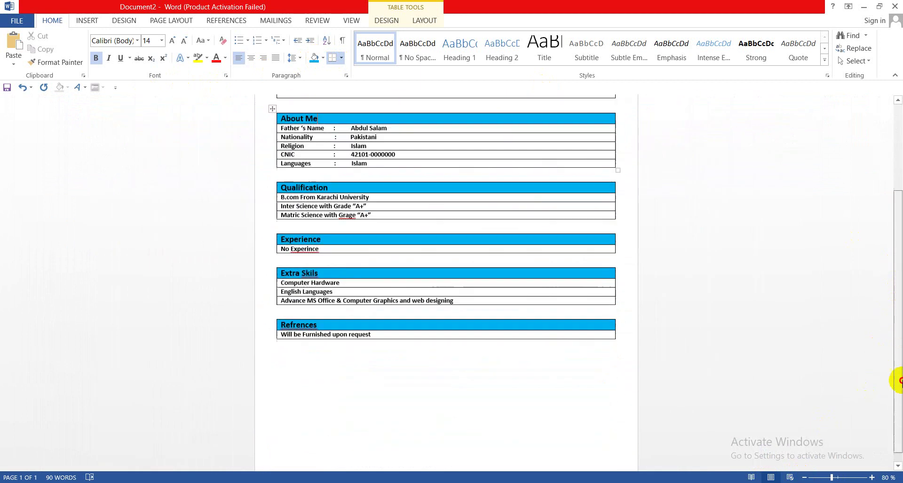
drag(899, 357, 892, 289)
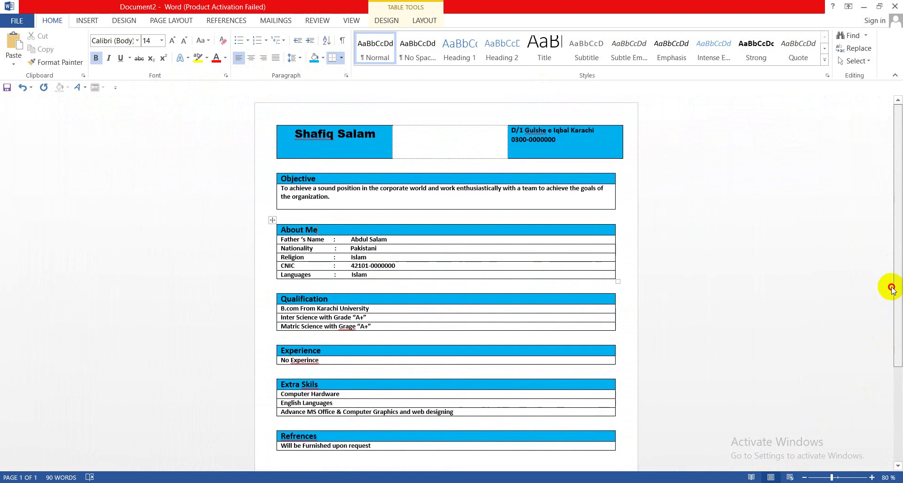